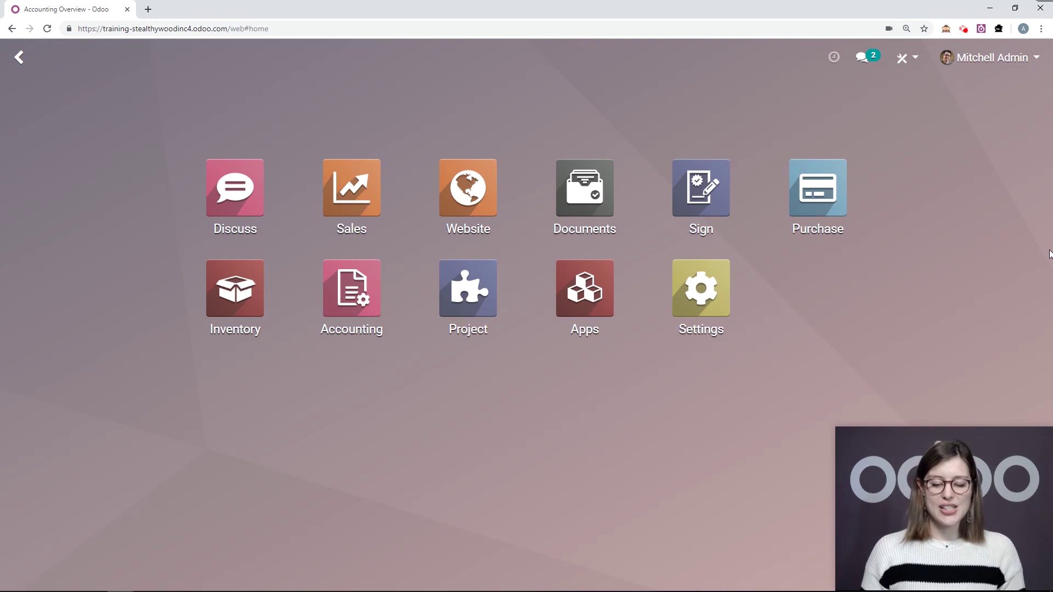
left_click(355, 303)
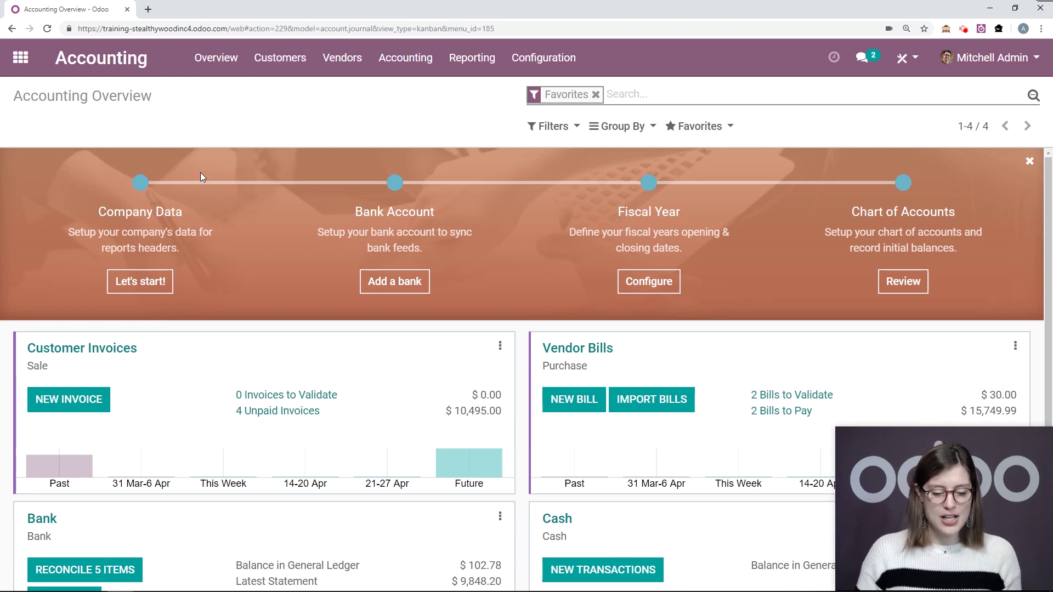
left_click(138, 283)
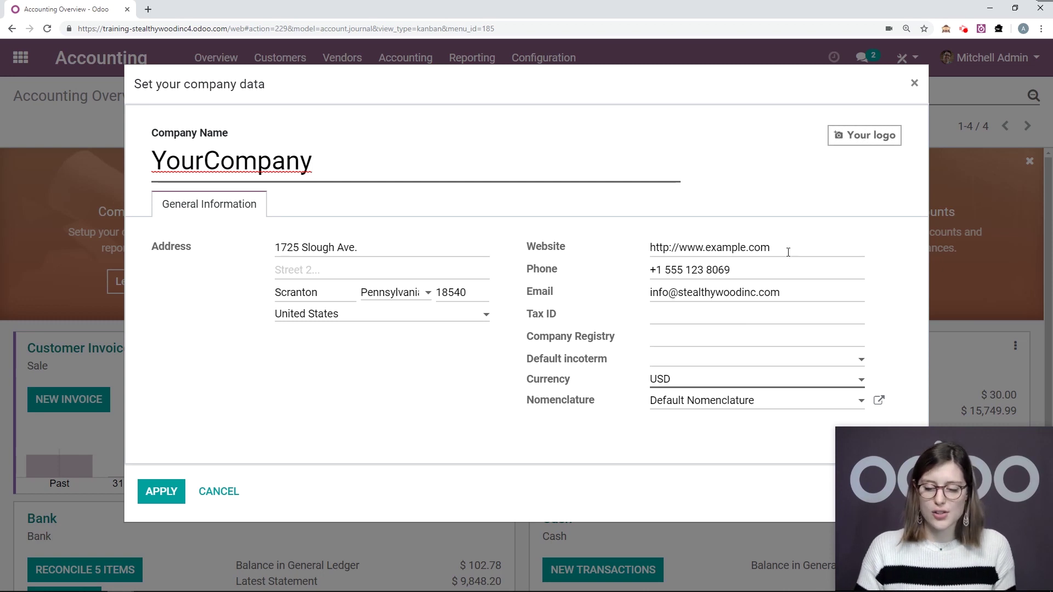
left_click(765, 248)
left_click_drag(765, 248, 706, 248)
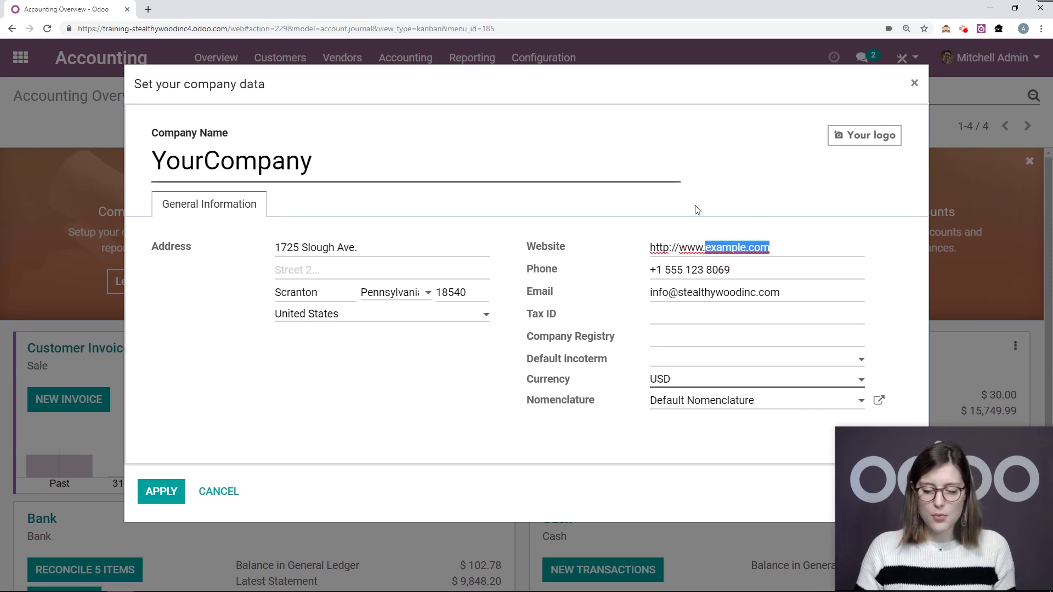
type("stealthyw")
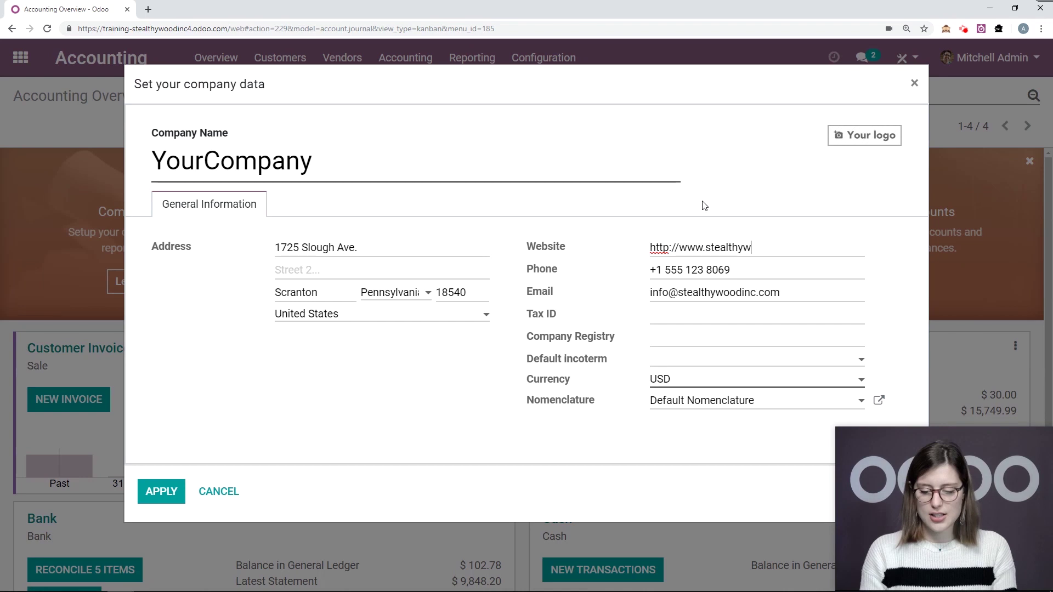
type("ood.com")
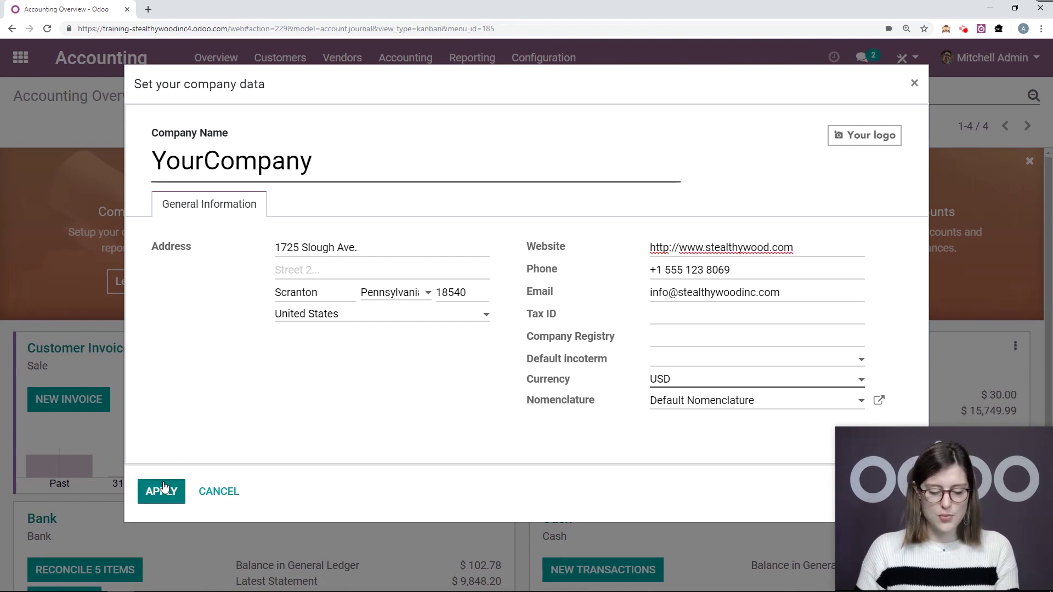
left_click(163, 489)
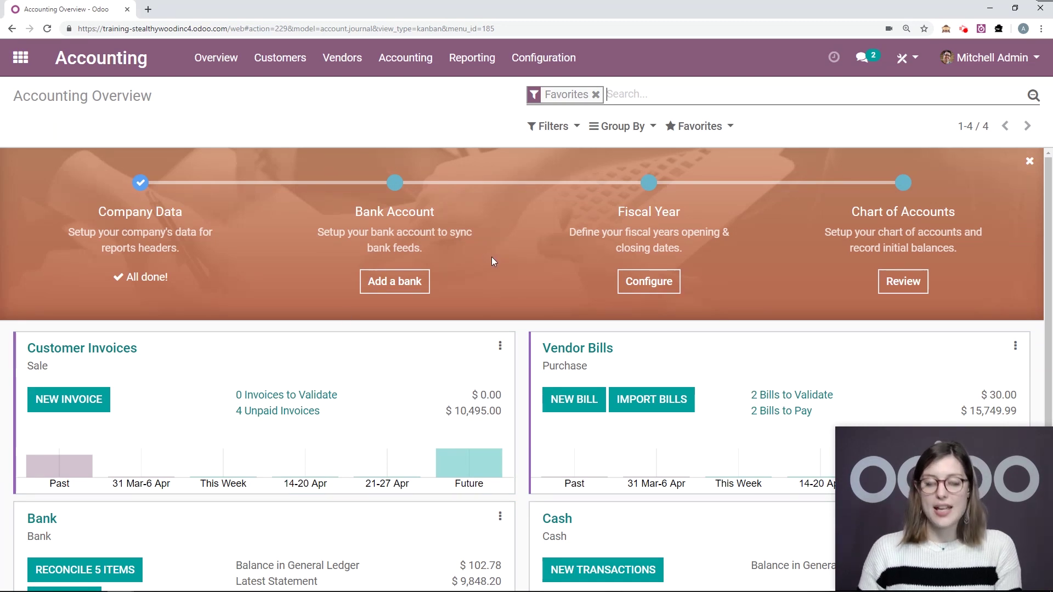
Start adding a bank account and search the bank institutions for 'firstbank'.
left_click(427, 283)
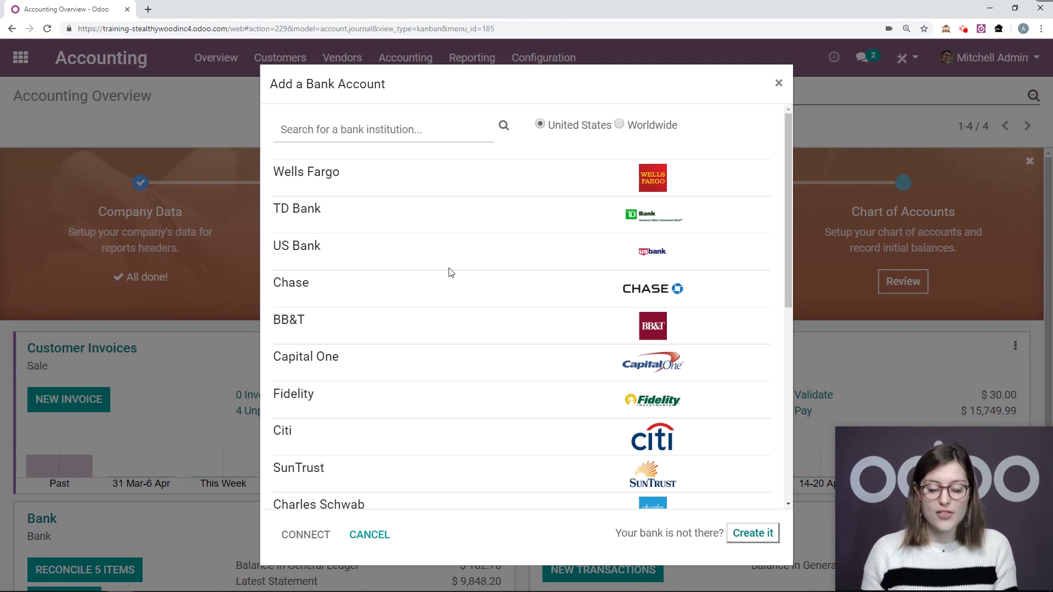
left_click(465, 125)
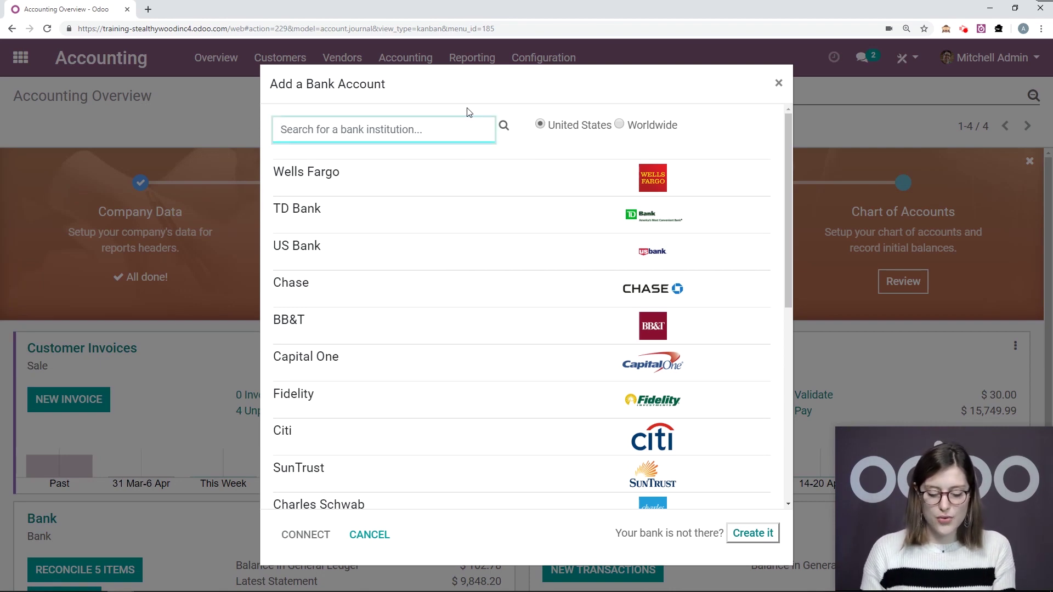
type("firstba")
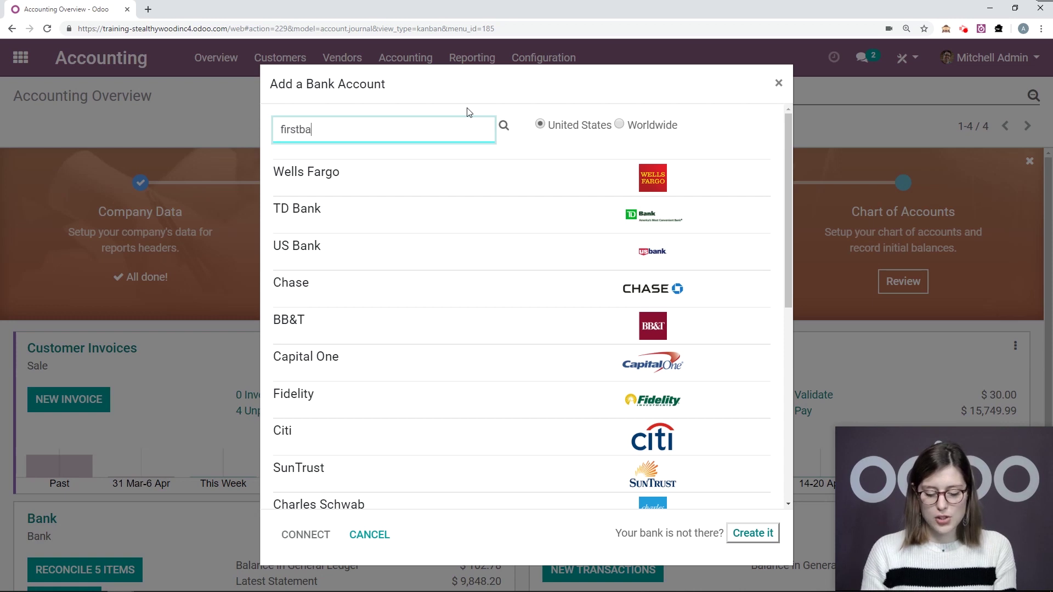
type("nk")
scroll(403, 224, "down", 1)
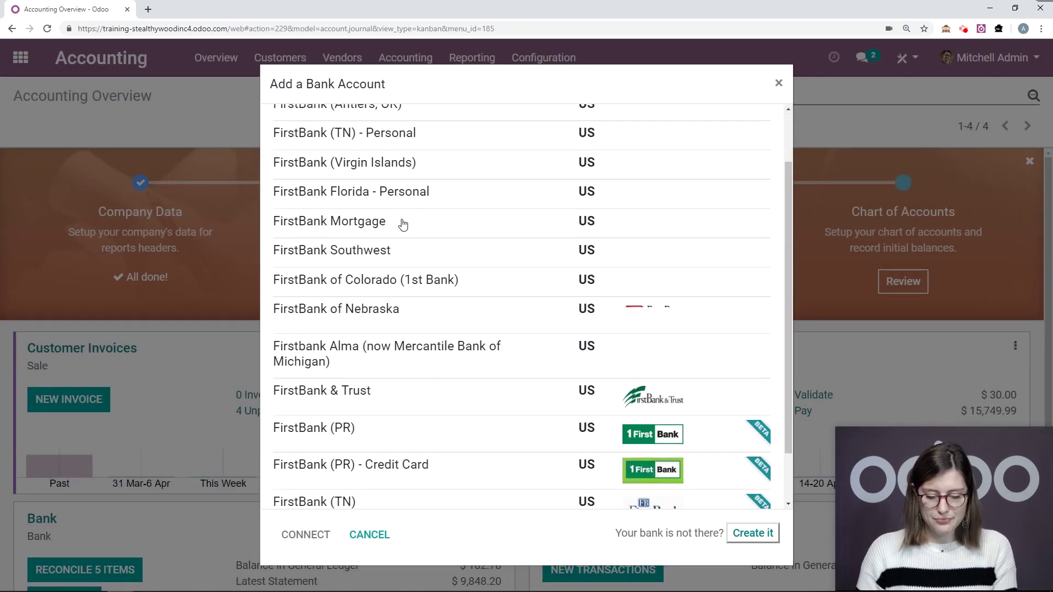
scroll(403, 225, "down", 1)
scroll(433, 394, "up", 2)
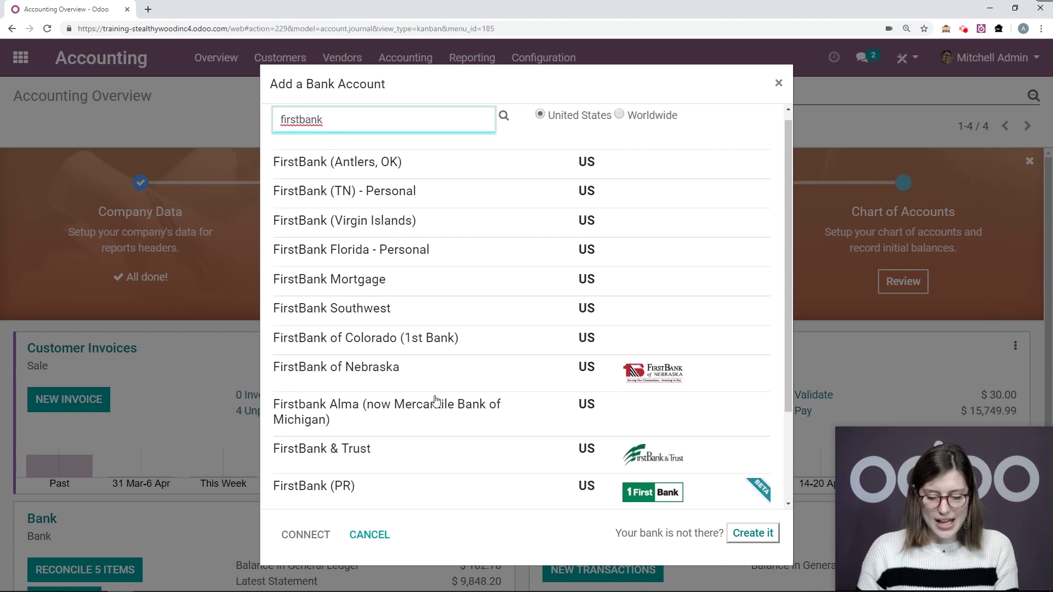
scroll(435, 400, "up", 1)
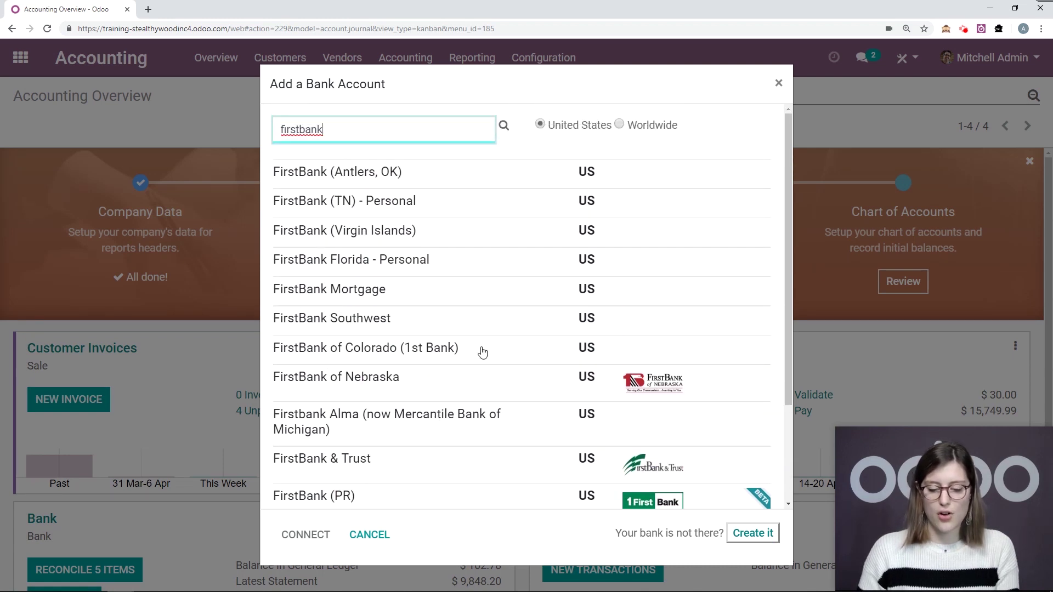
Select FirstBank of Colorado, begin the Plaid connection, then close it unfinished.
left_click(481, 352)
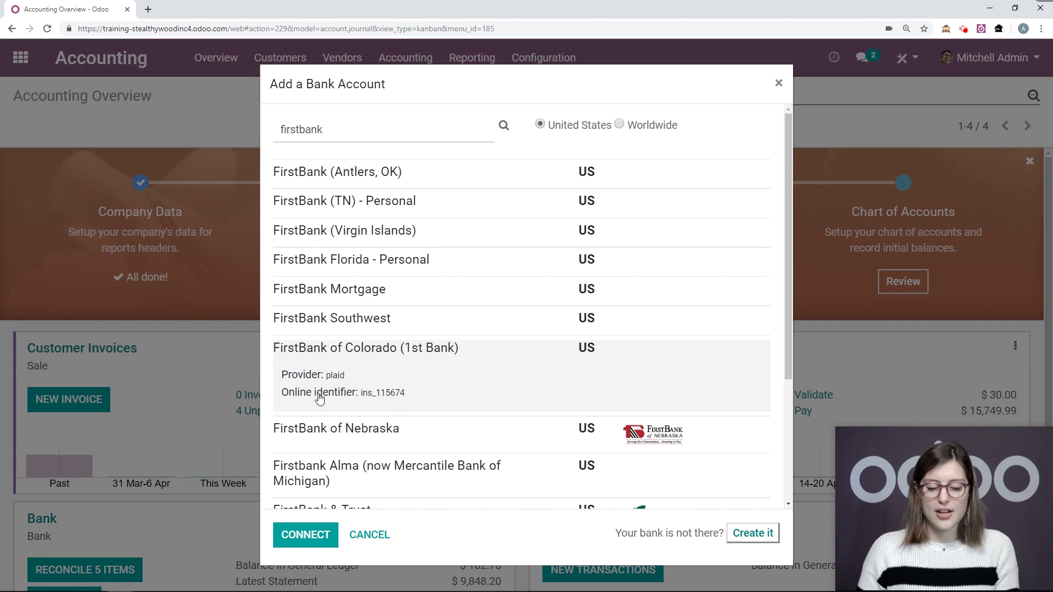
left_click(322, 539)
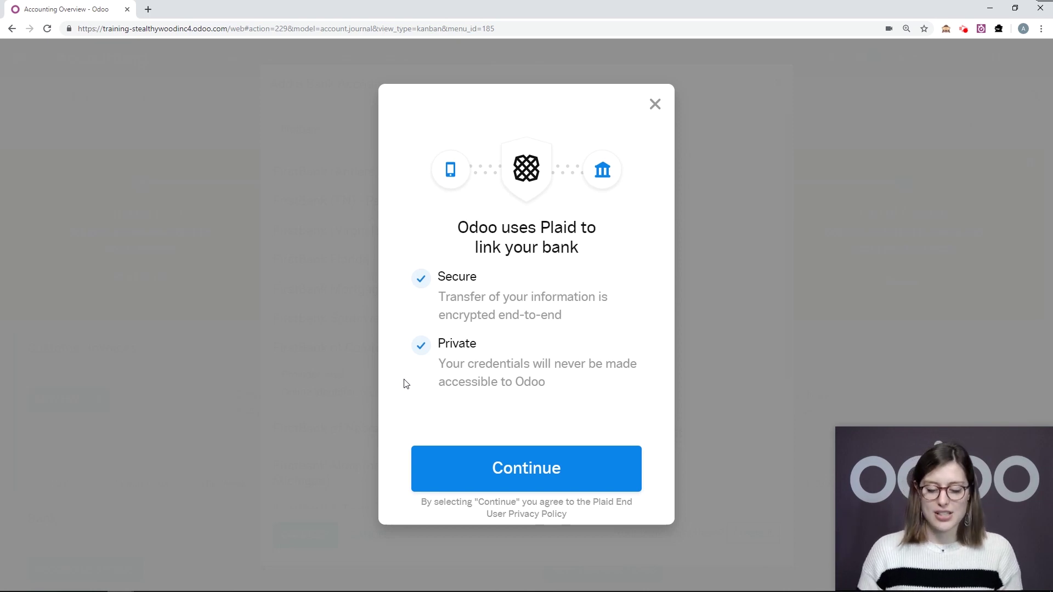
left_click(654, 106)
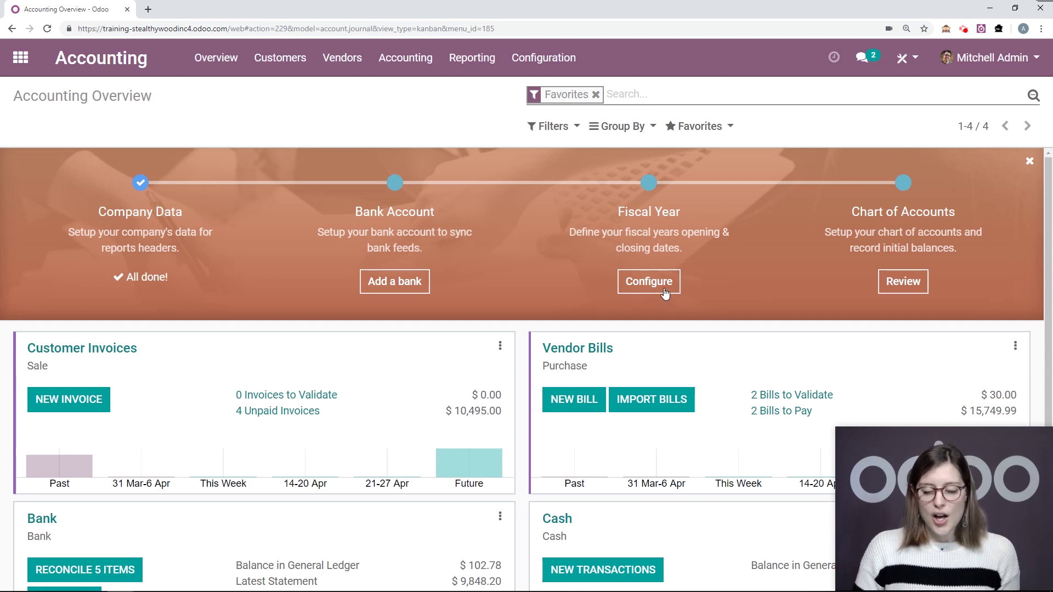
Set the fiscal year opening date to 01/01/2019, keeping the 31 December year end.
left_click(668, 283)
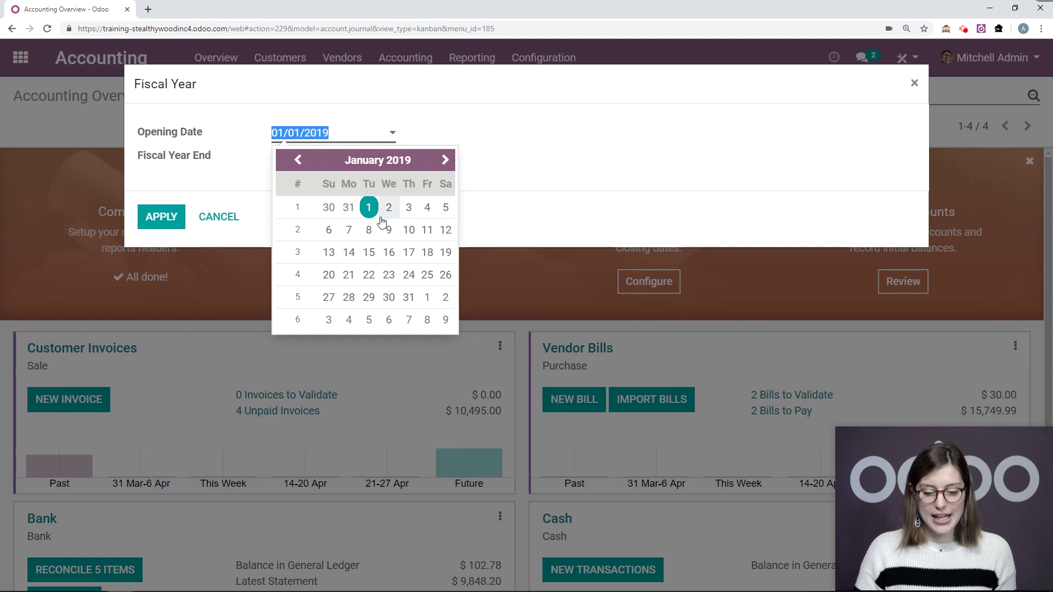
left_click(368, 207)
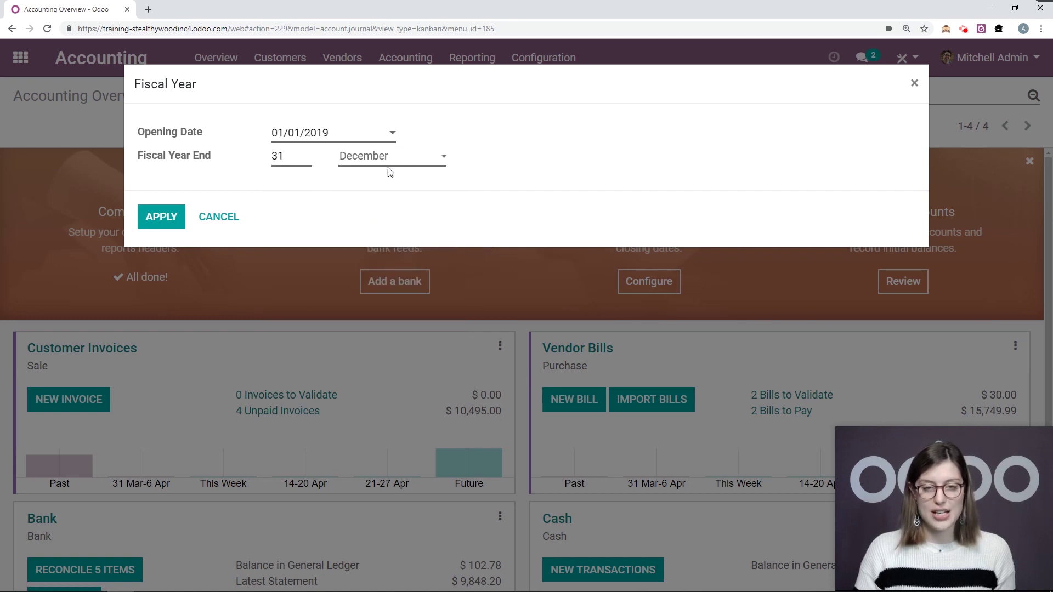
left_click(173, 219)
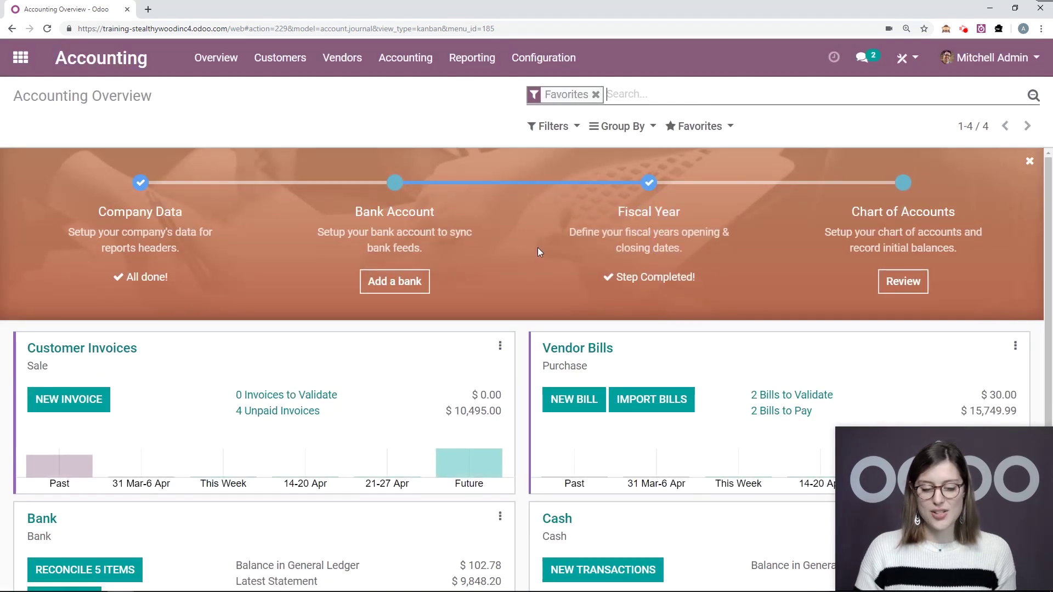
Review the Chart of Accounts and group its accounts by Account Type.
scroll(855, 201, "down", 1)
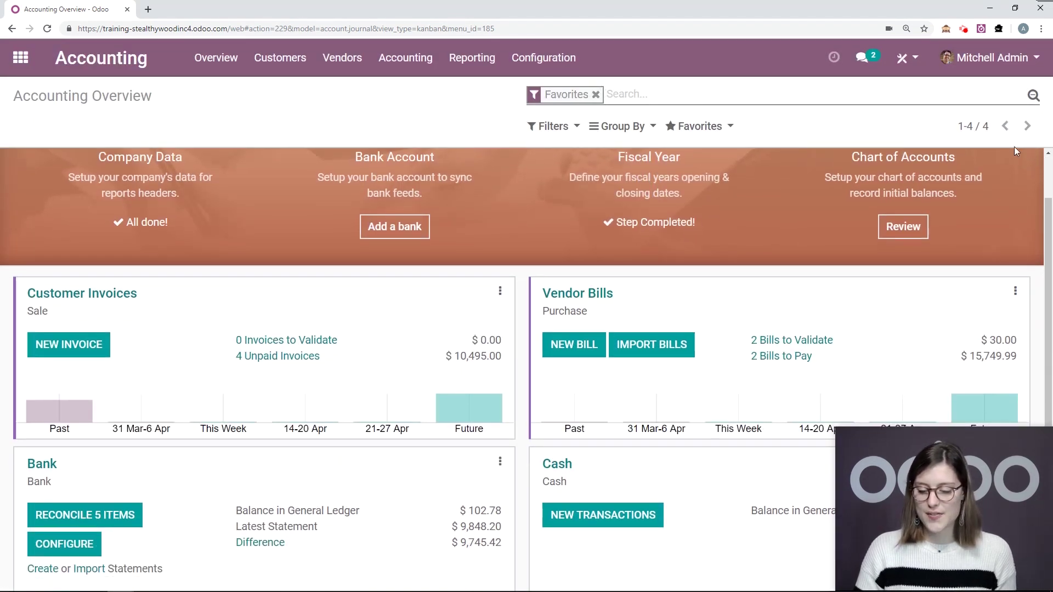
scroll(935, 206, "up", 1)
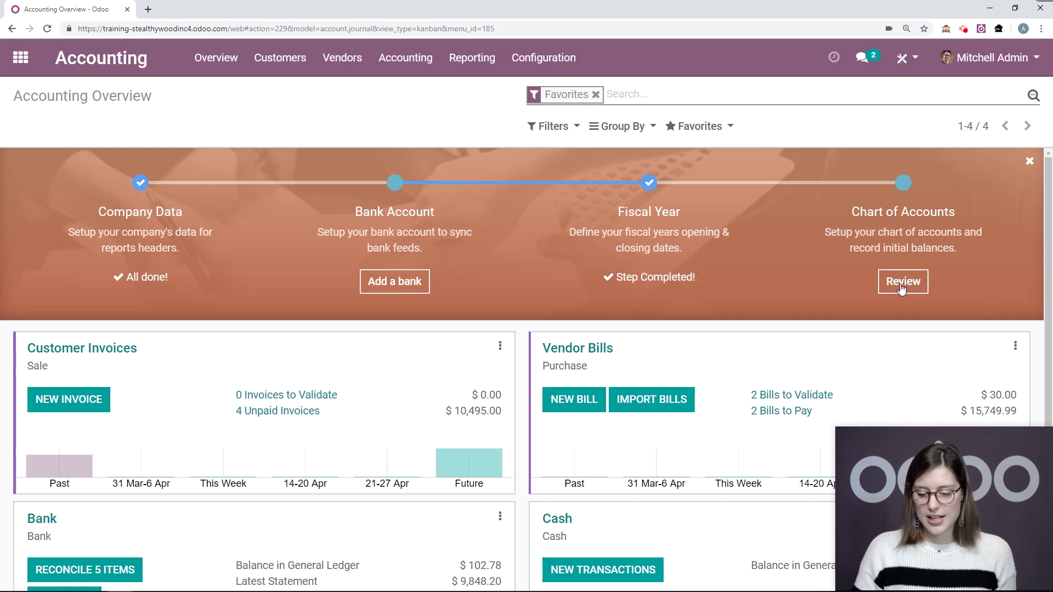
left_click(900, 283)
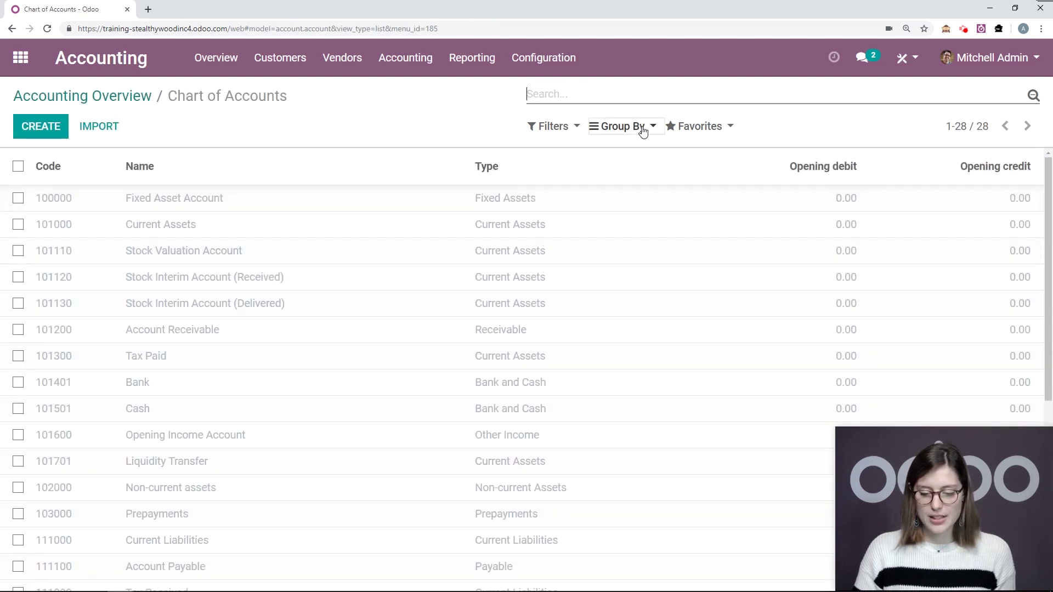
left_click(646, 128)
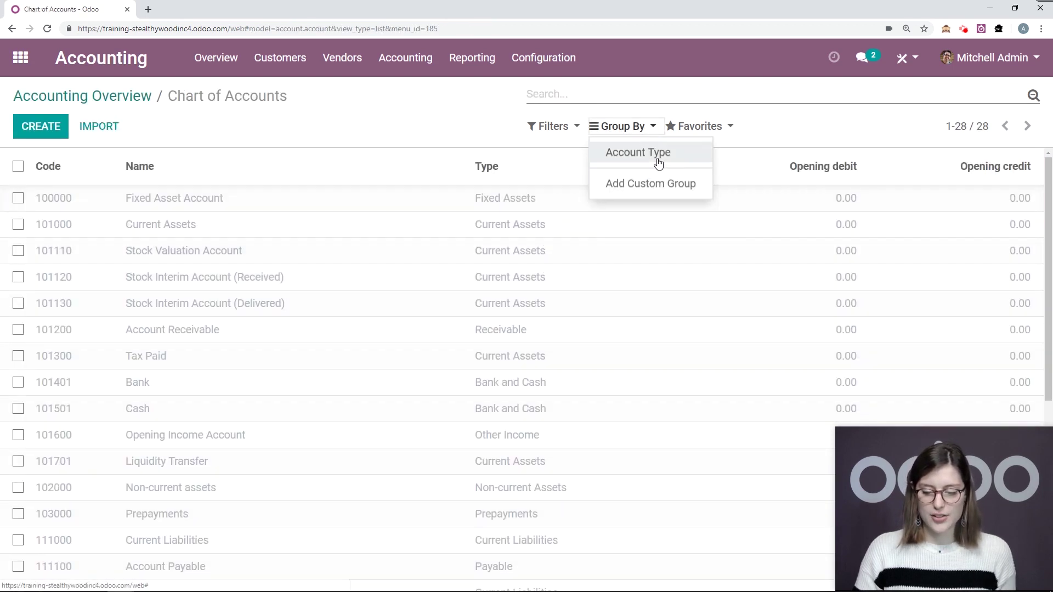
left_click(658, 164)
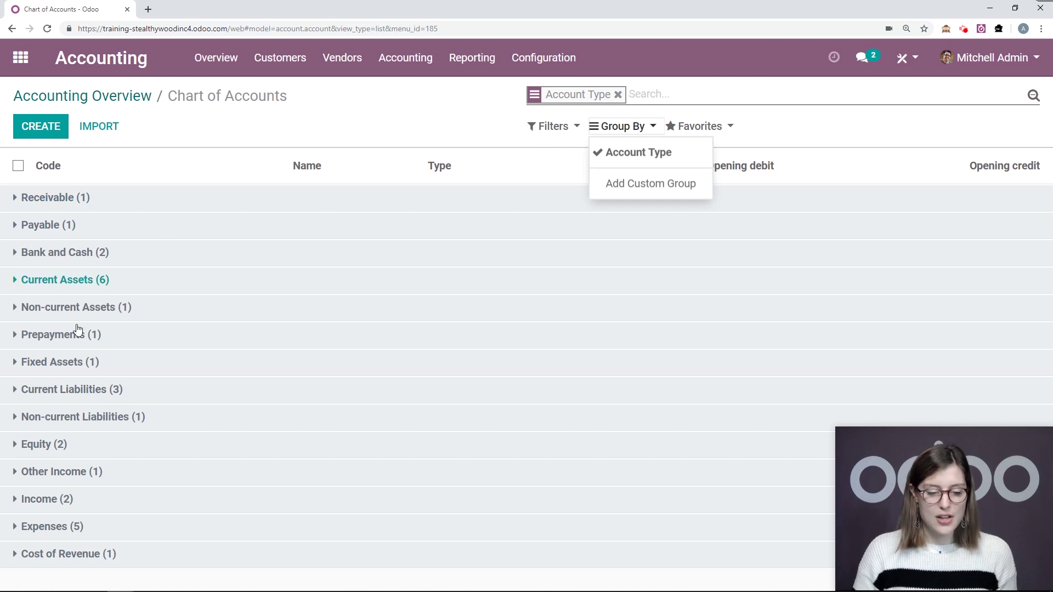
Return to the Accounting Overview via Configuration > Chart of Accounts, now marked Chart of account set.
left_click(142, 97)
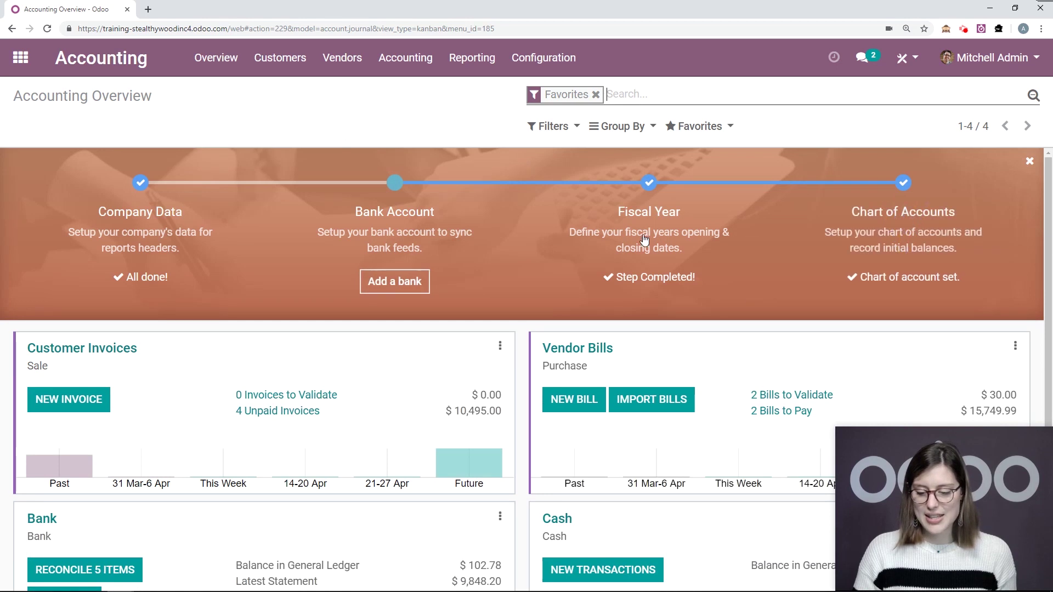
left_click(562, 59)
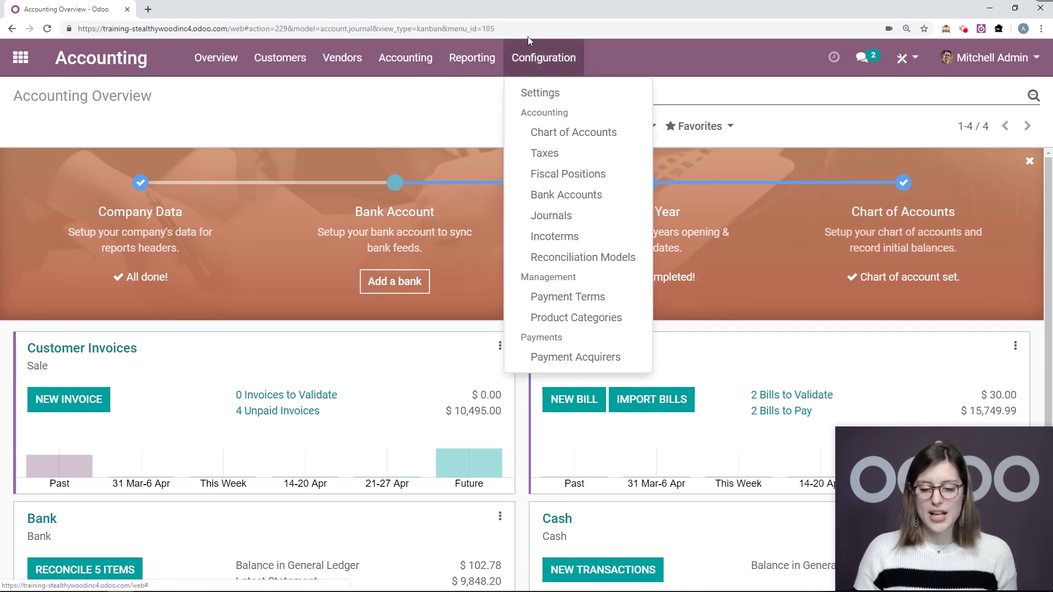
left_click(562, 133)
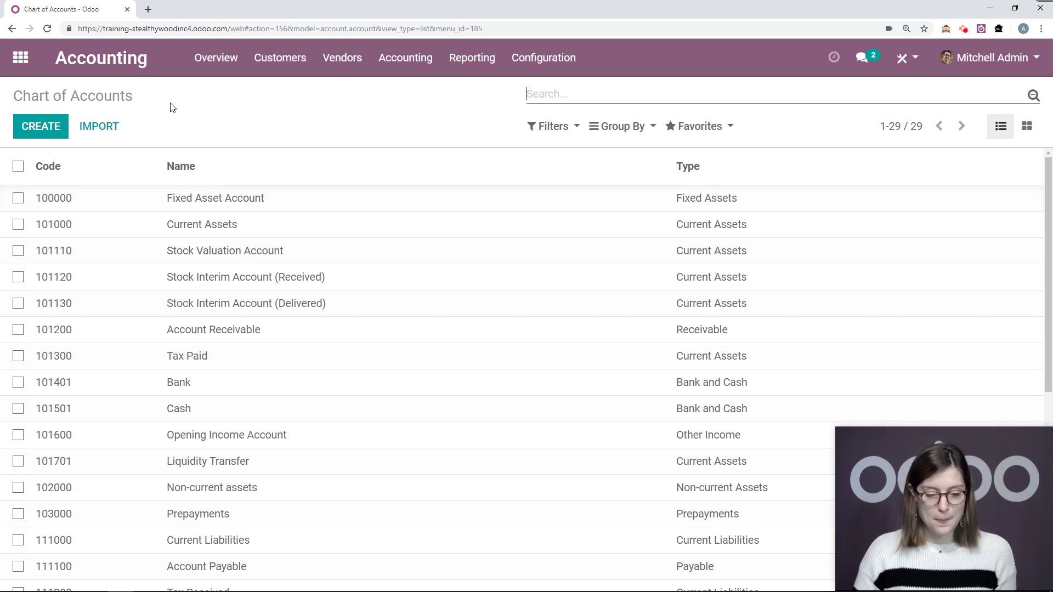
left_click(217, 68)
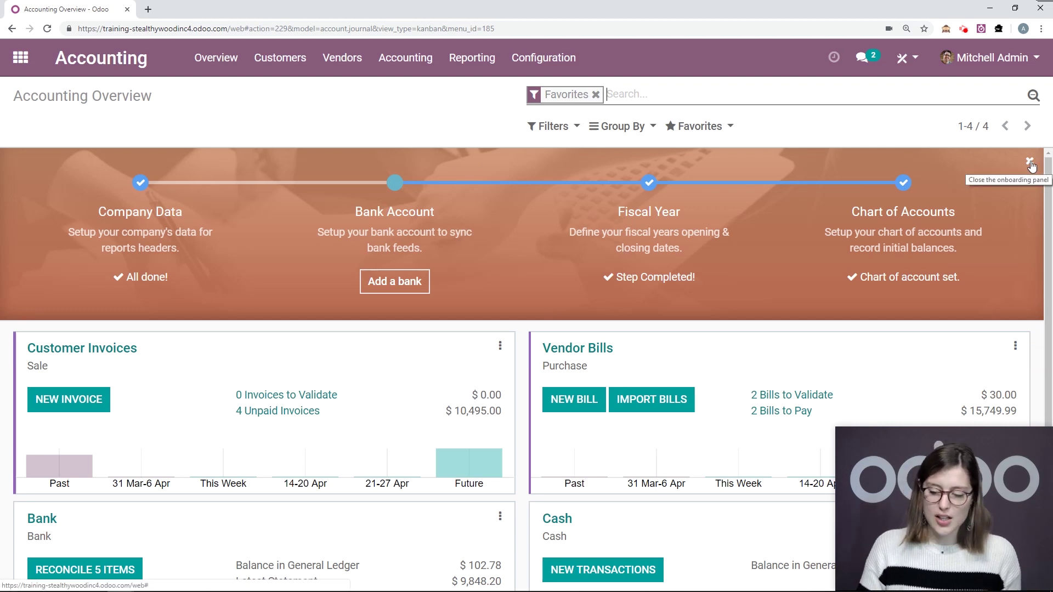
Remove the configuration tips panel and glance at the Customer Invoices journal options.
left_click(1030, 163)
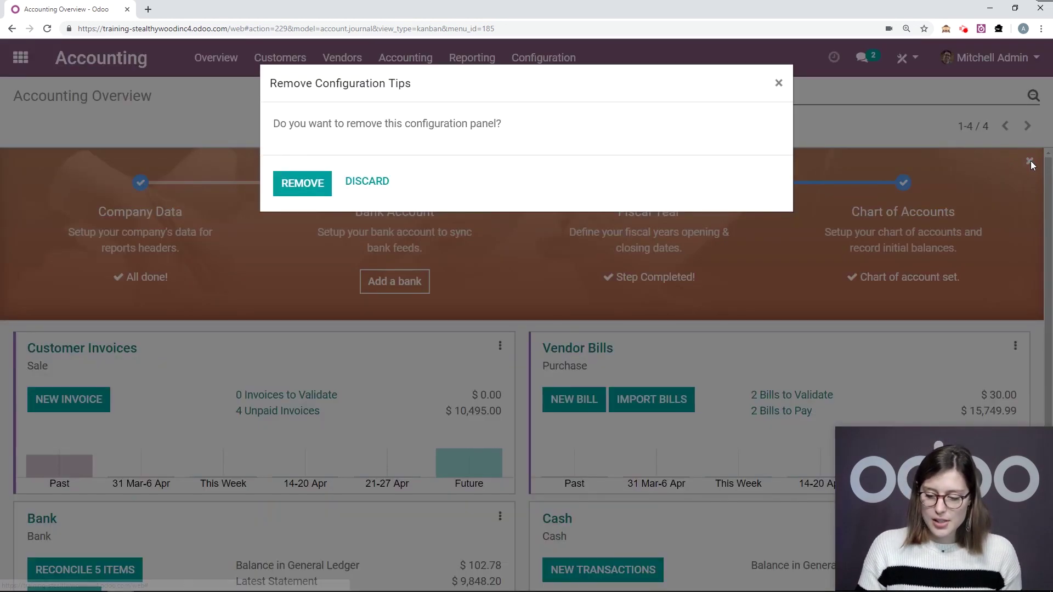
left_click(303, 184)
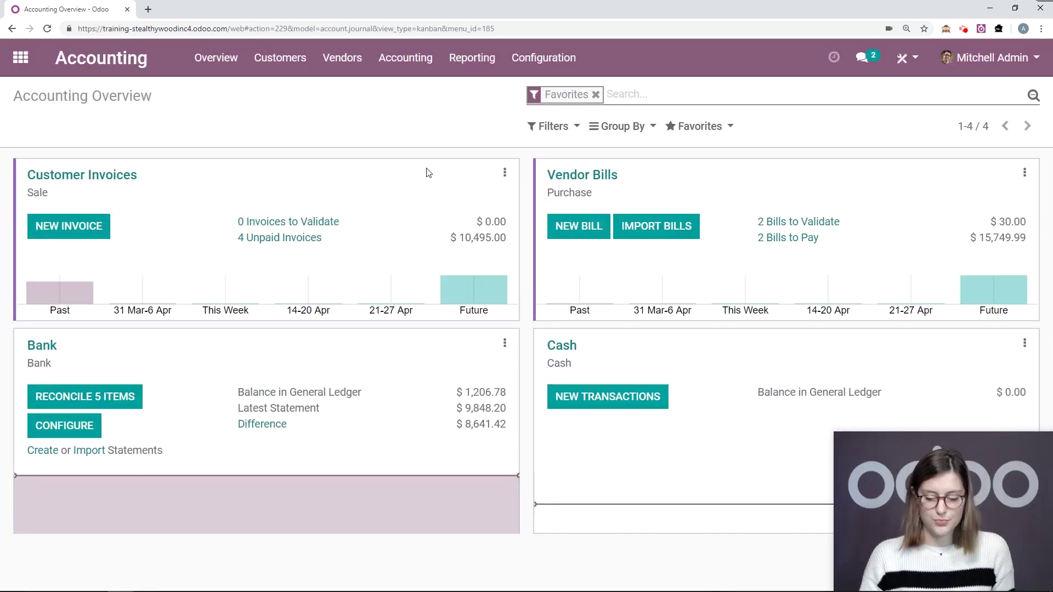
left_click(503, 174)
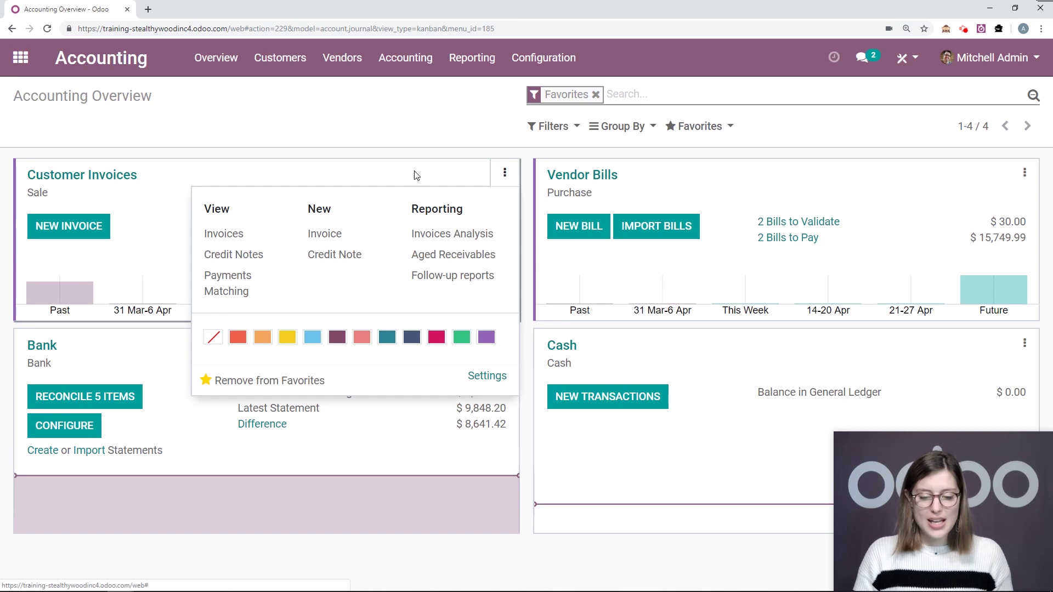
left_click(505, 173)
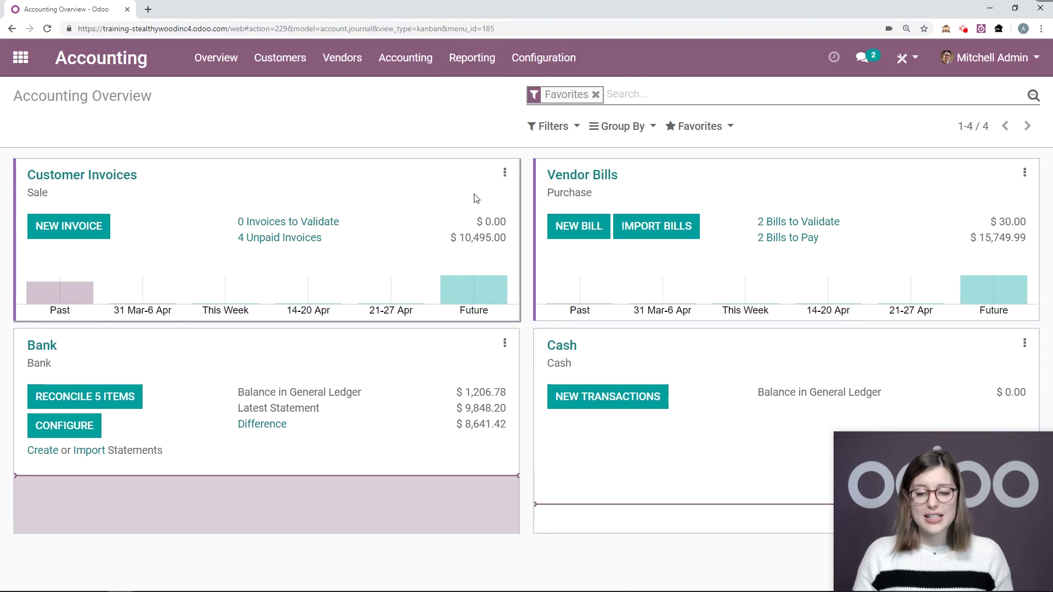
Clear the Favorites filter so all 8 journals are listed.
left_click(593, 95)
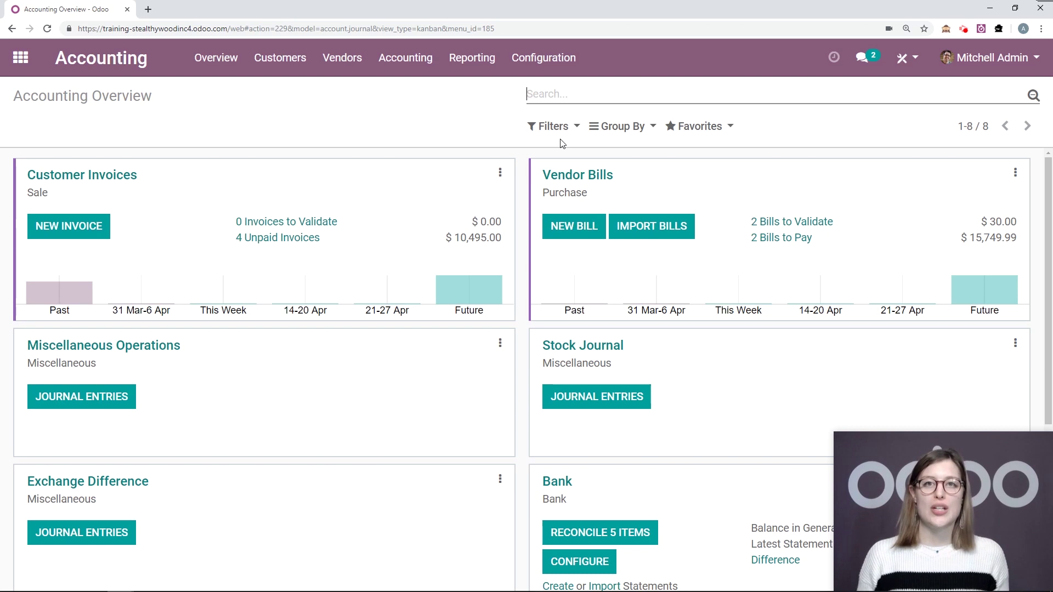
left_click(282, 59)
left_click(180, 120)
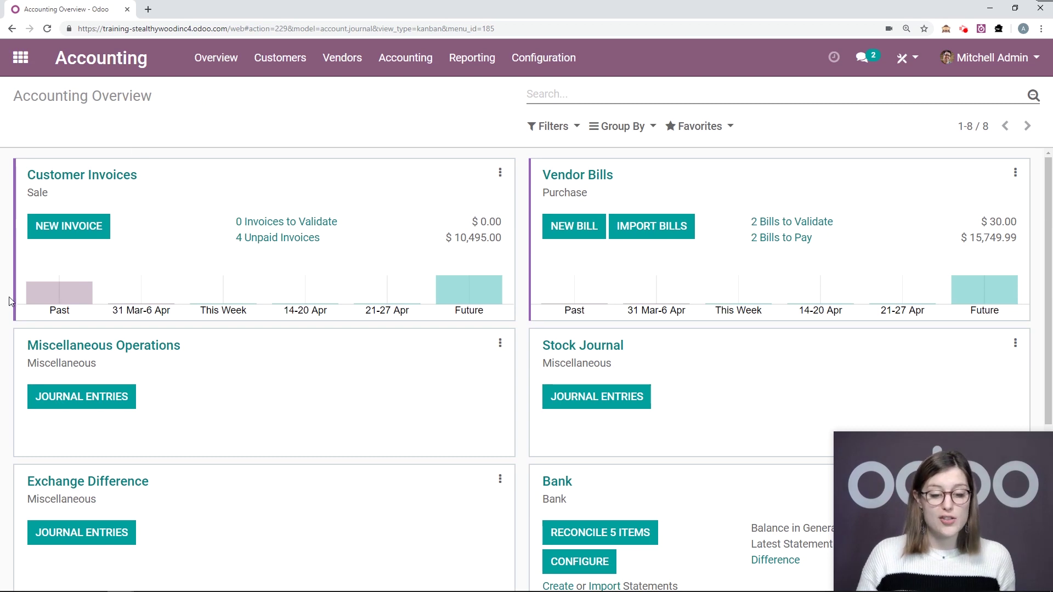
Create an Azure Interior invoice with one [E-COM07] Large Cabinet at 320.00 and validate it.
left_click(103, 223)
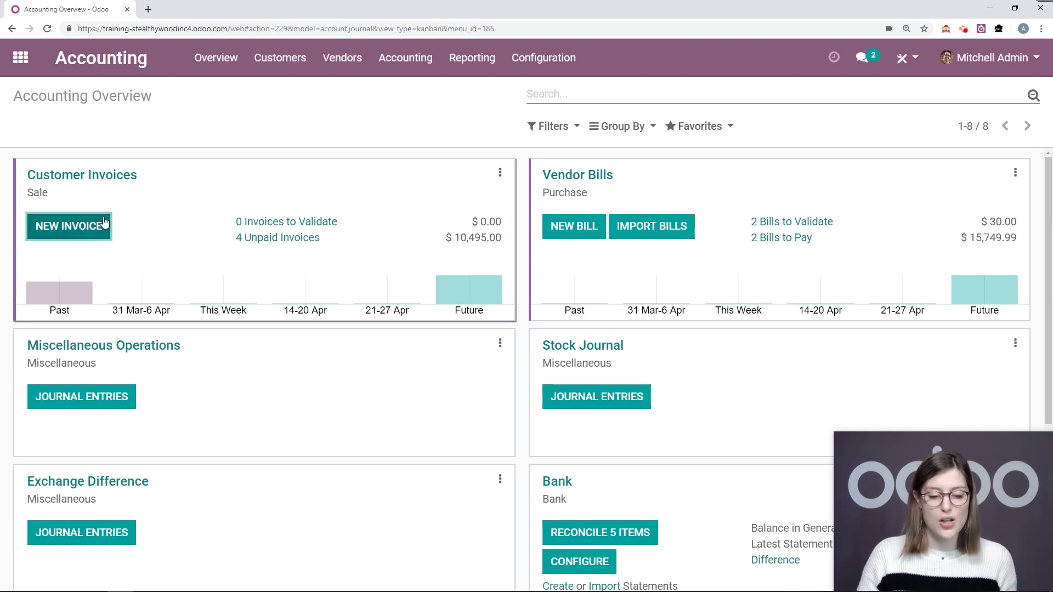
left_click(213, 265)
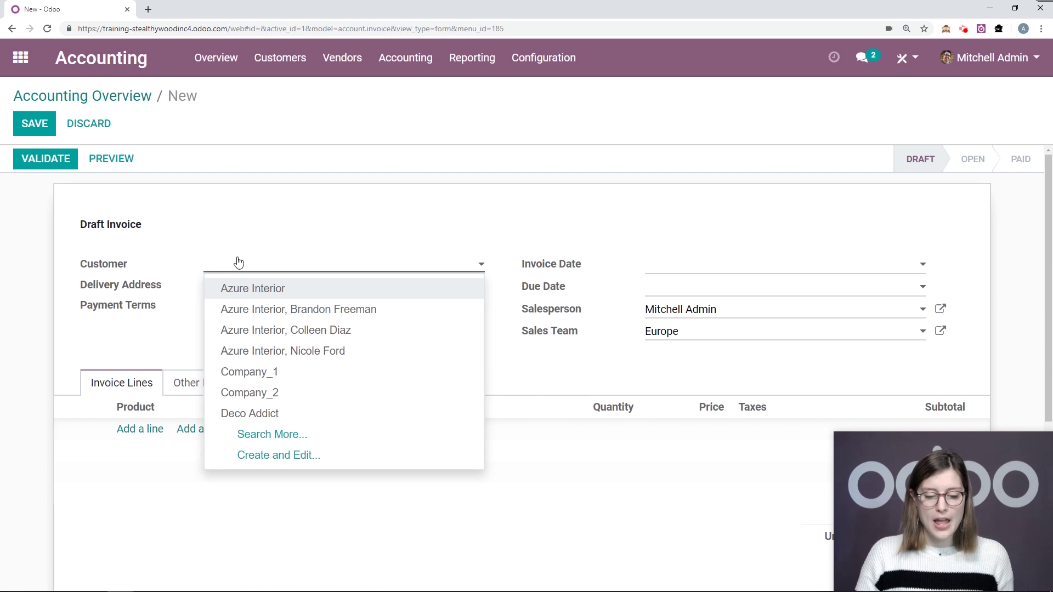
left_click(242, 290)
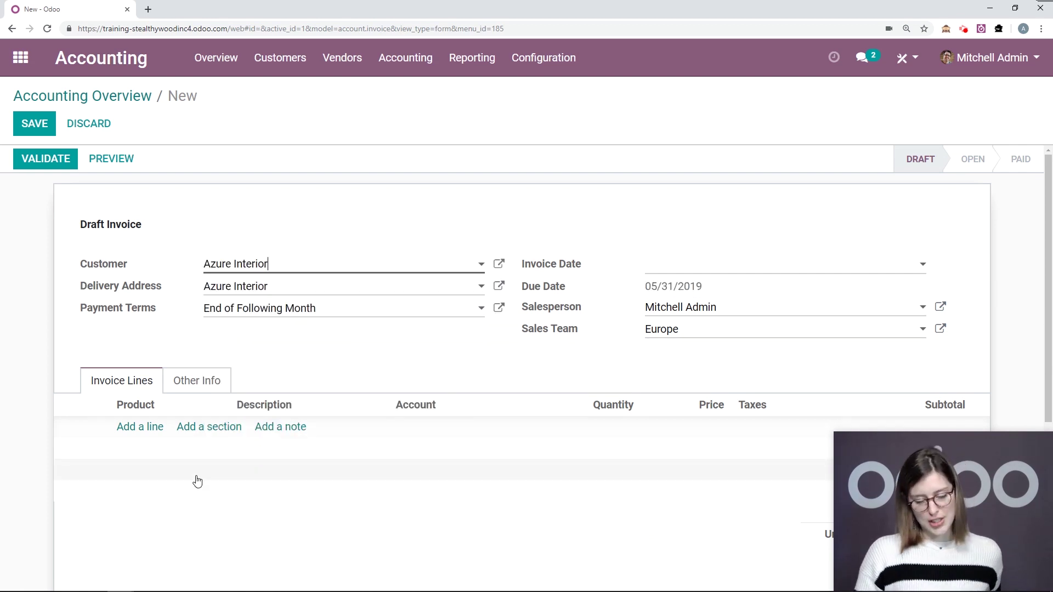
left_click(132, 427)
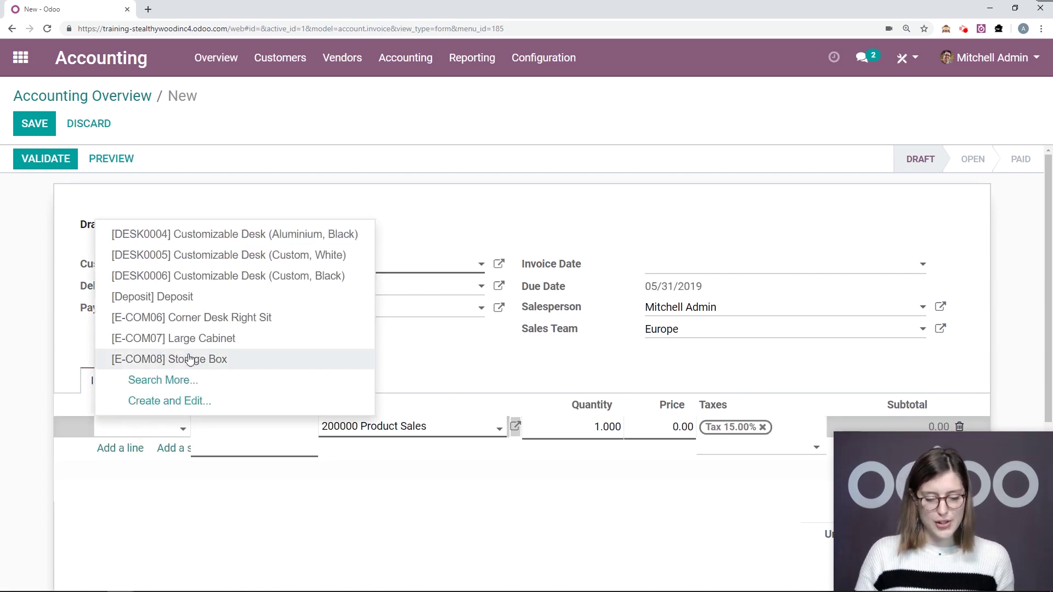
left_click(195, 338)
left_click(275, 350)
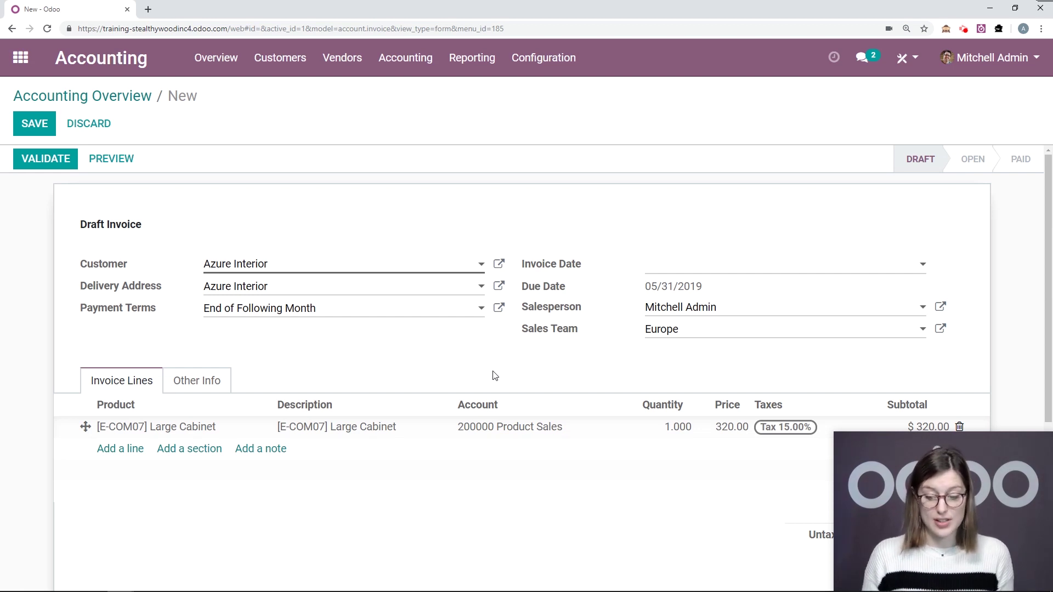
left_click(65, 159)
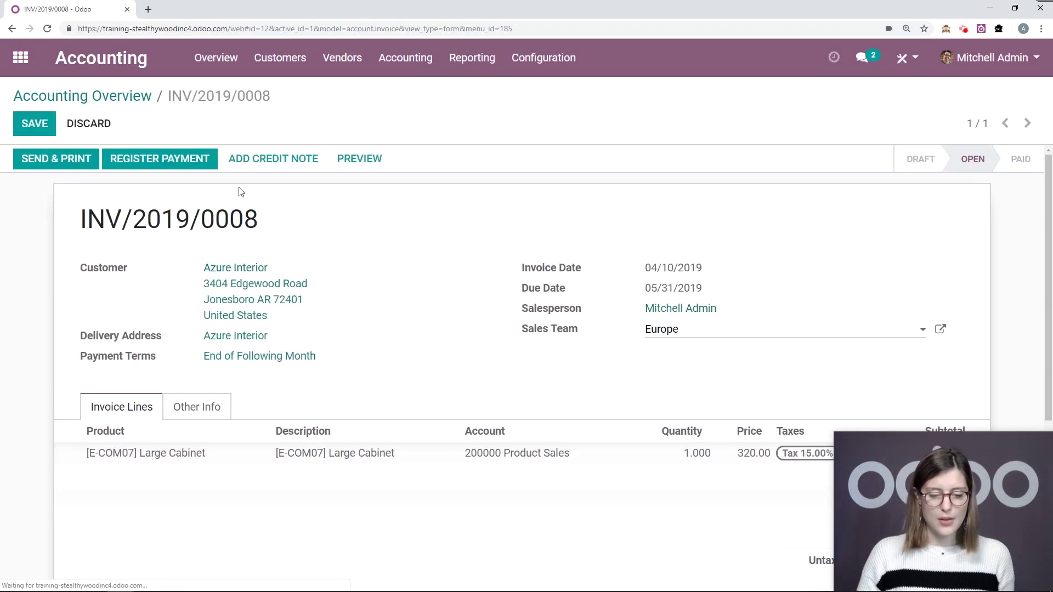
Register the $368.00 Bank (USD) payment and check its details beside the Paid line.
left_click(160, 159)
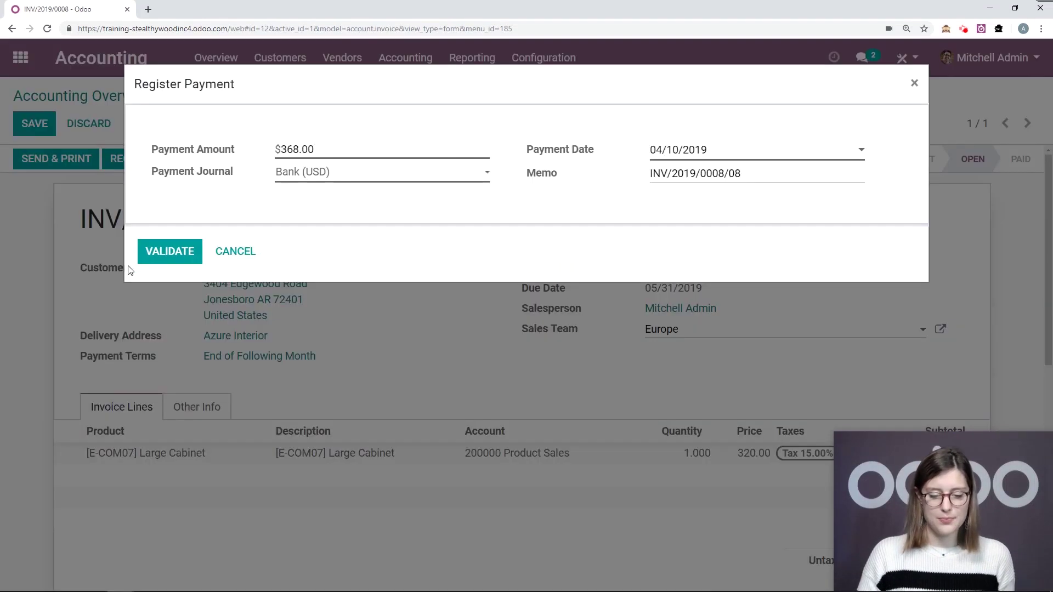
left_click(156, 256)
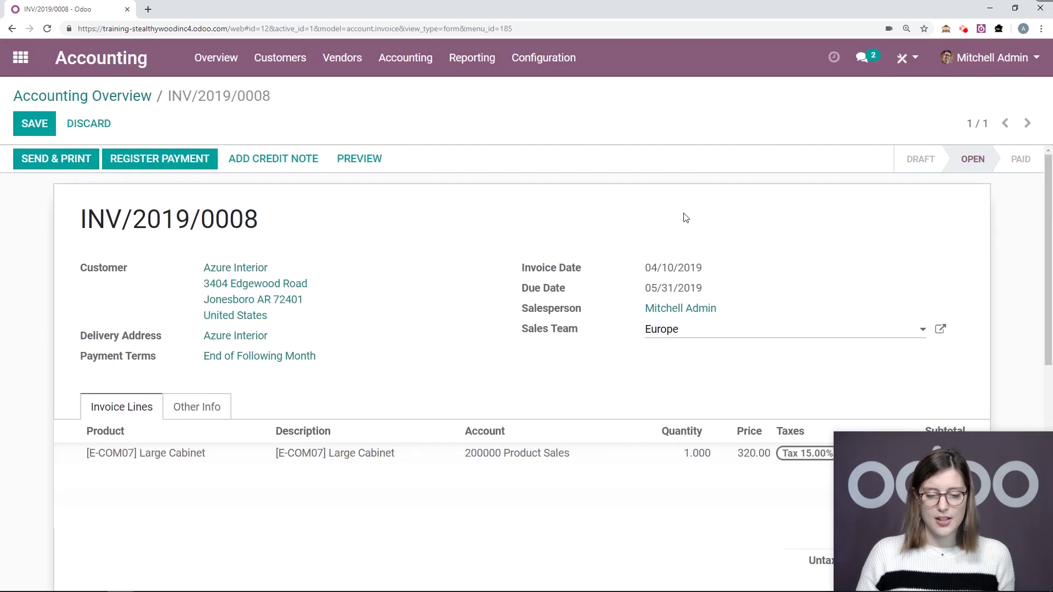
scroll(955, 201, "down", 3)
scroll(954, 201, "down", 4)
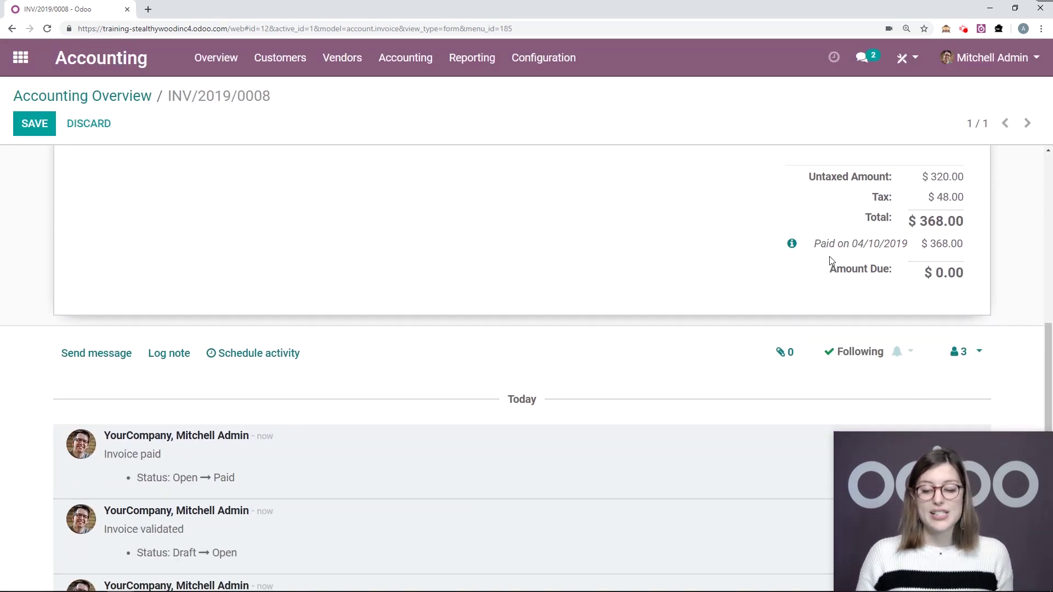
left_click(793, 245)
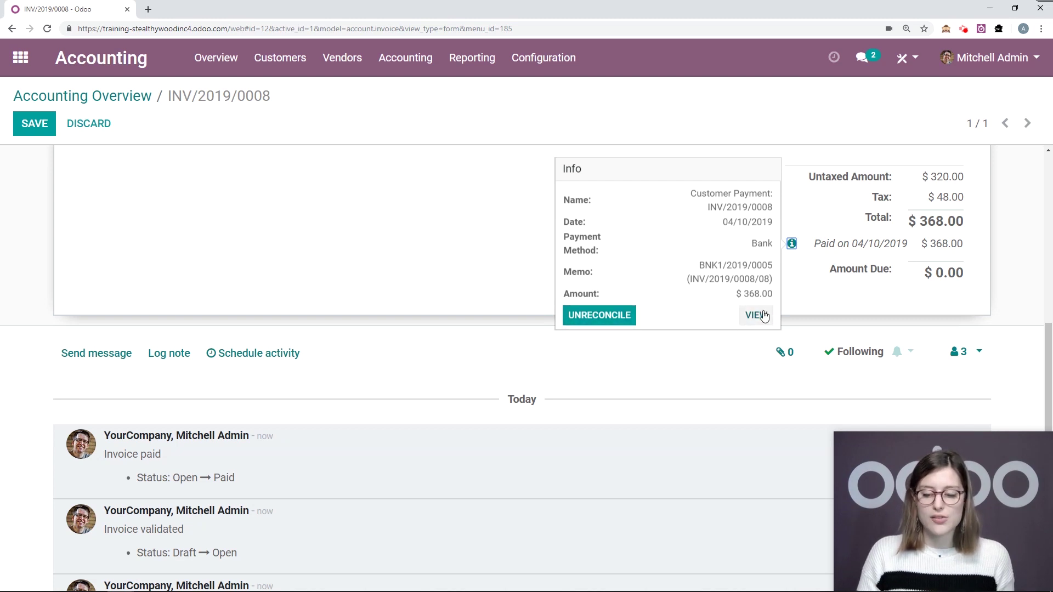
left_click(347, 235)
Show the invoice's Other Info: journal Customer Invoices (USD) and account 101200 Account Receivable.
scroll(233, 328, "up", 4)
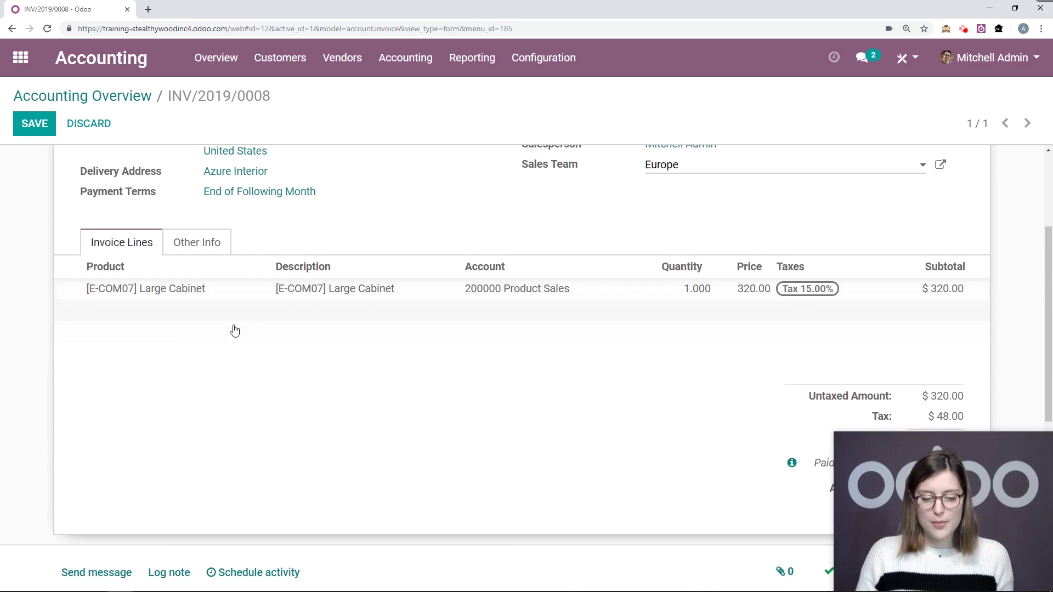
scroll(152, 273, "up", 1)
left_click(216, 297)
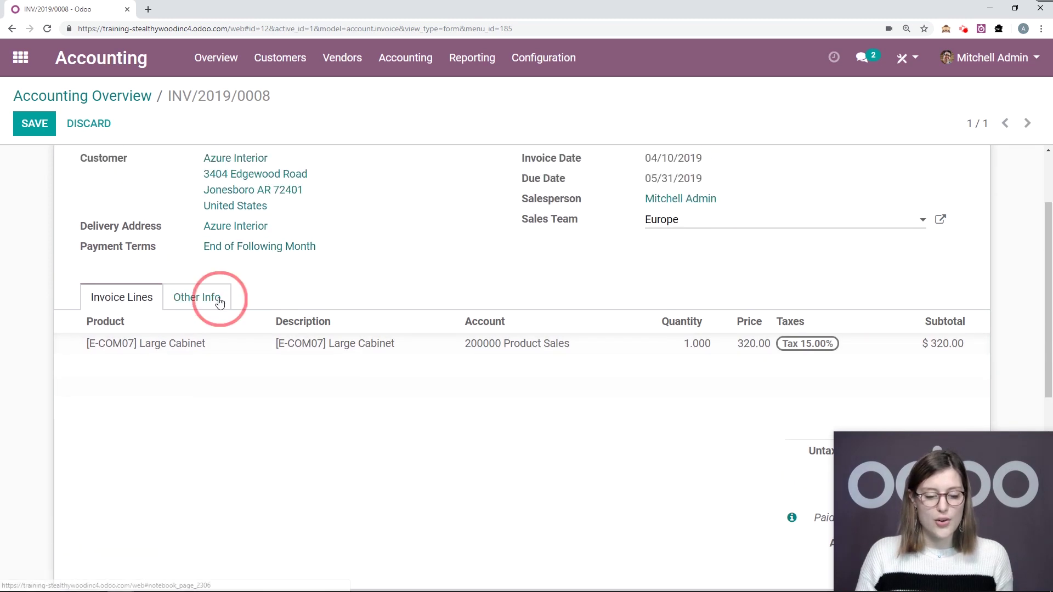
scroll(334, 252, "down", 1)
scroll(82, 303, "down", 1)
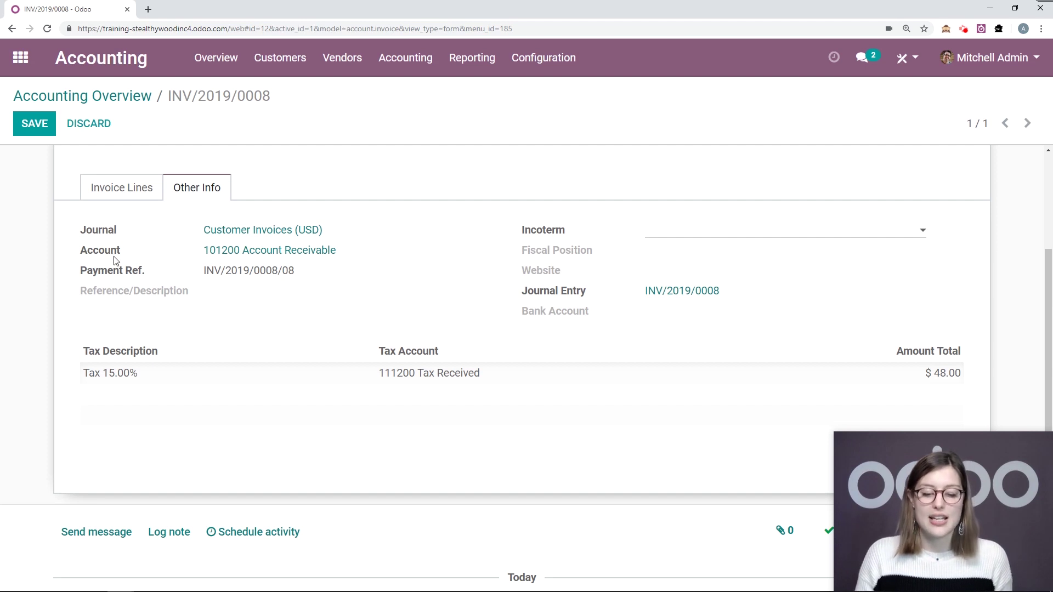
mouse_move(116, 260)
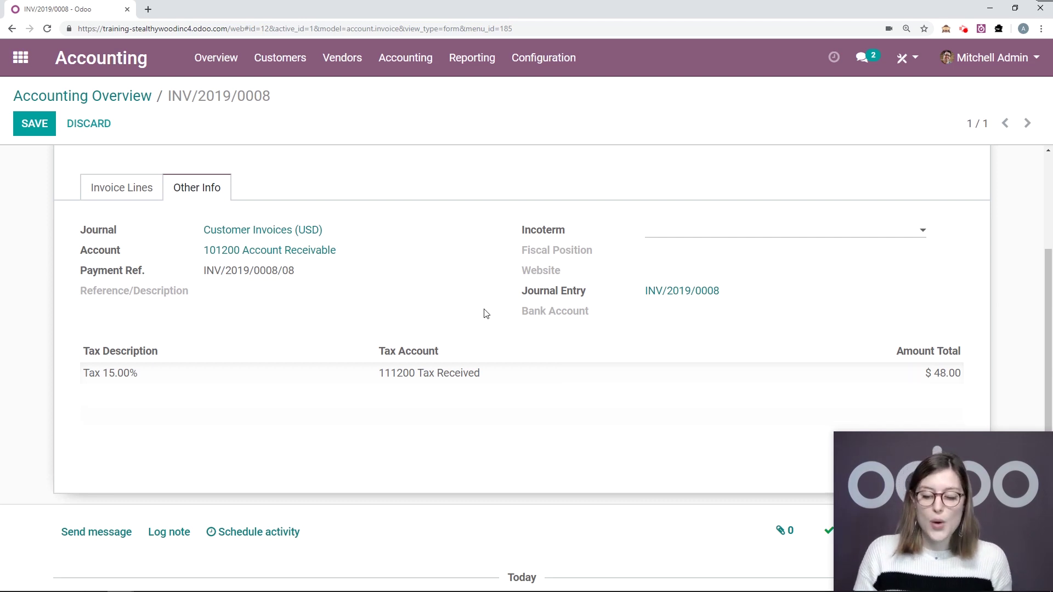
Open journal entry INV/2019/0008 and review its lines balancing at 368.00.
left_click(691, 296)
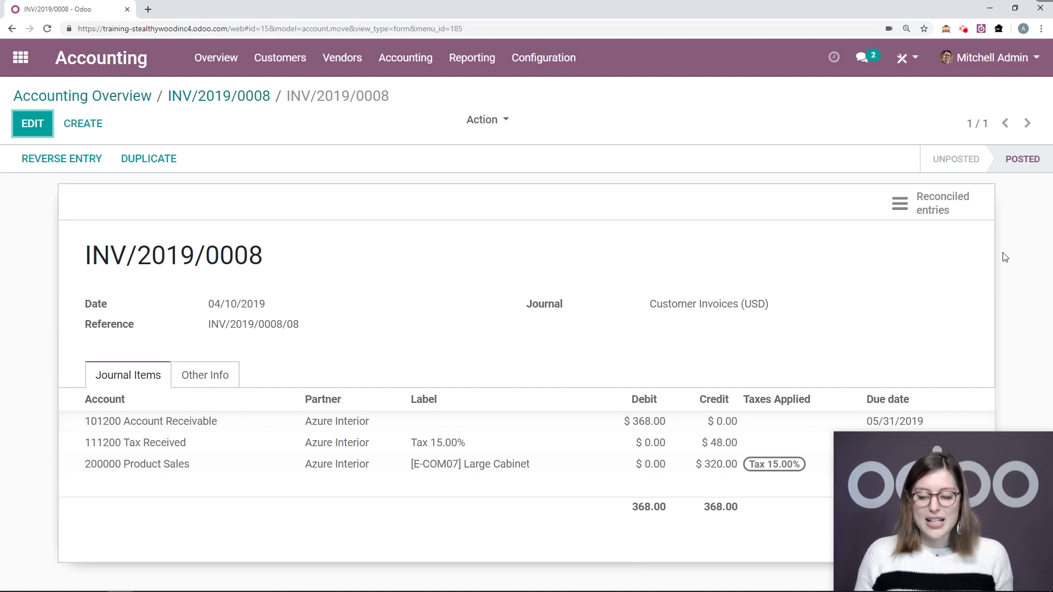
mouse_move(941, 515)
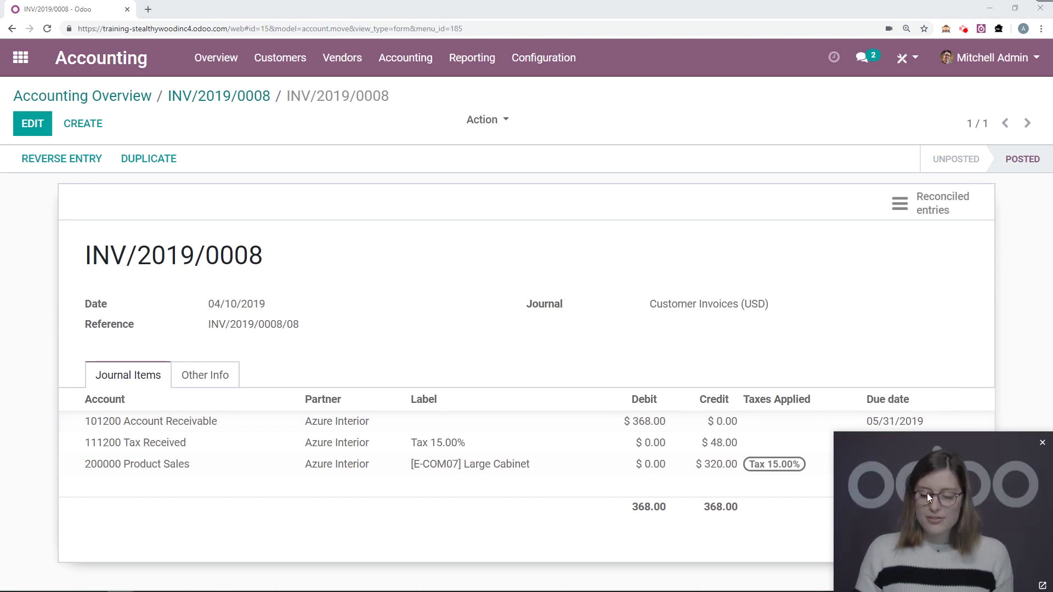
left_click_drag(912, 551, 172, 482)
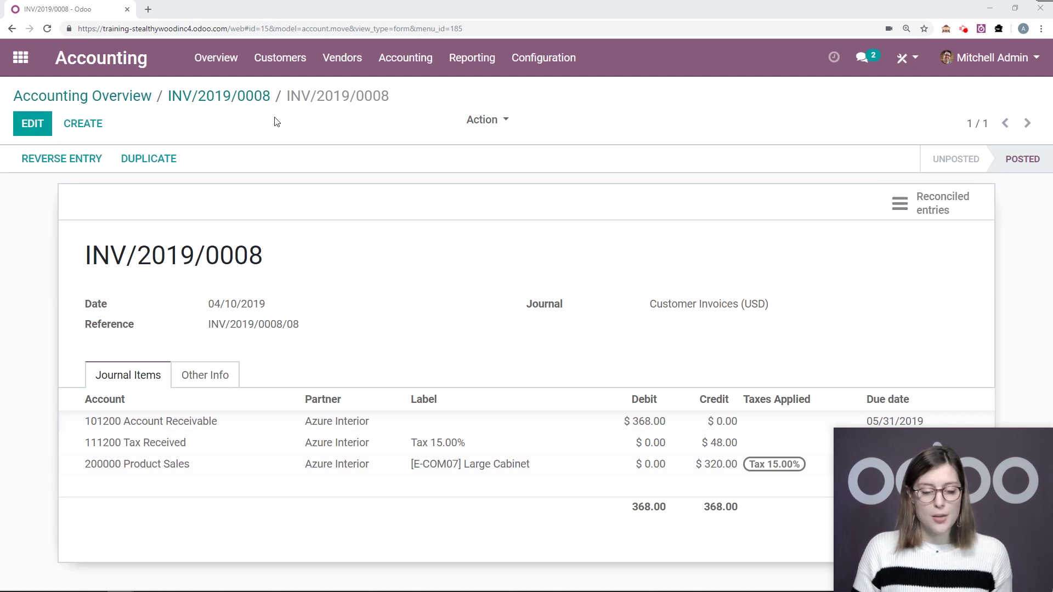
Show payment CUST.IN/2019/0004's journal items: 368.00 Bank debit, Account Receivable credit.
left_click(279, 59)
left_click(276, 135)
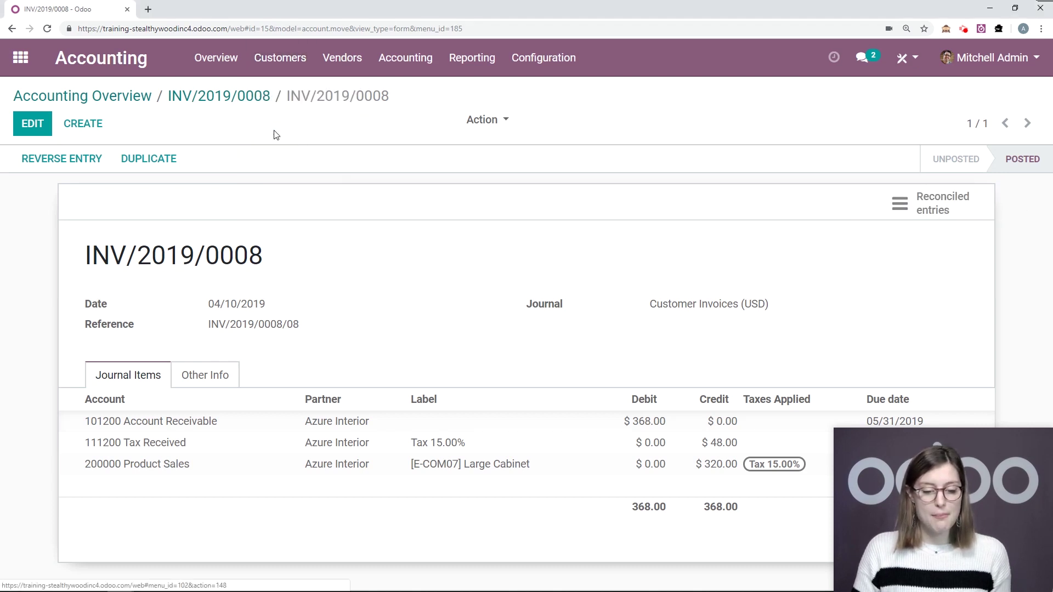
left_click(208, 197)
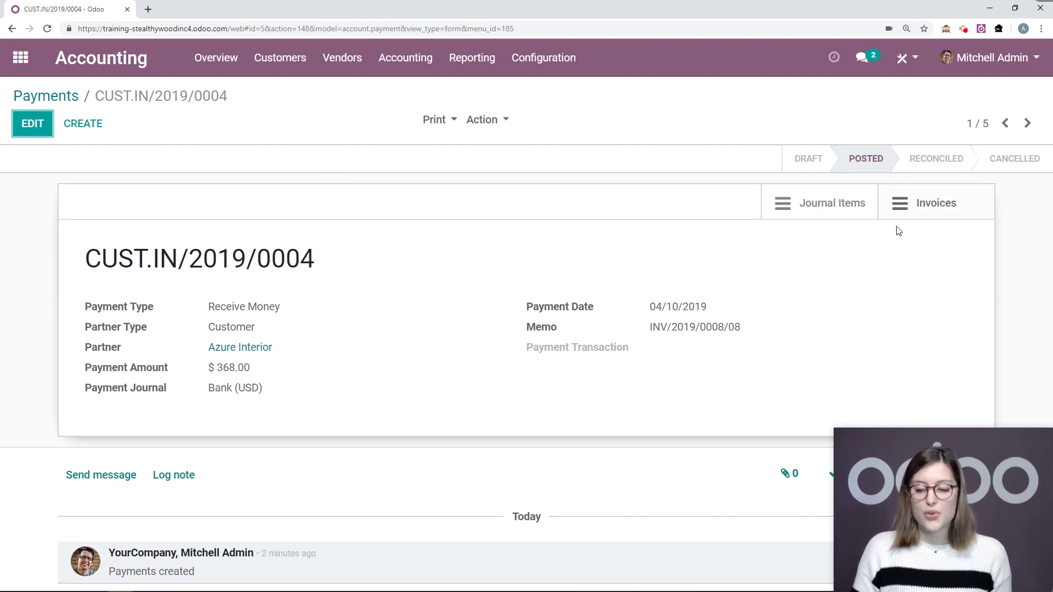
left_click(820, 212)
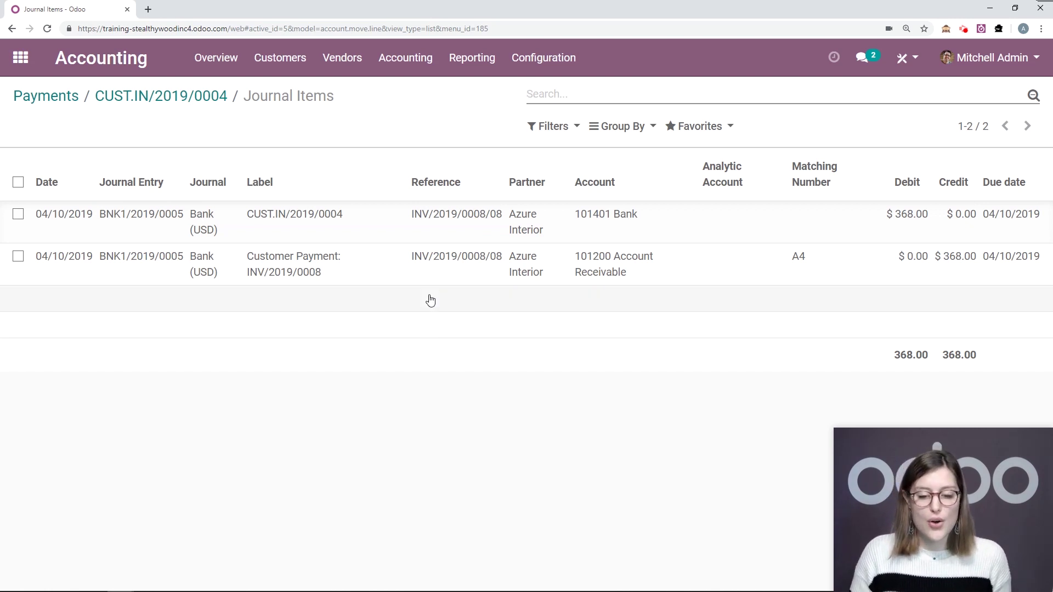
Create a new Miscellaneous Operations journal entry from the Journal Entries list.
left_click(403, 59)
left_click(428, 110)
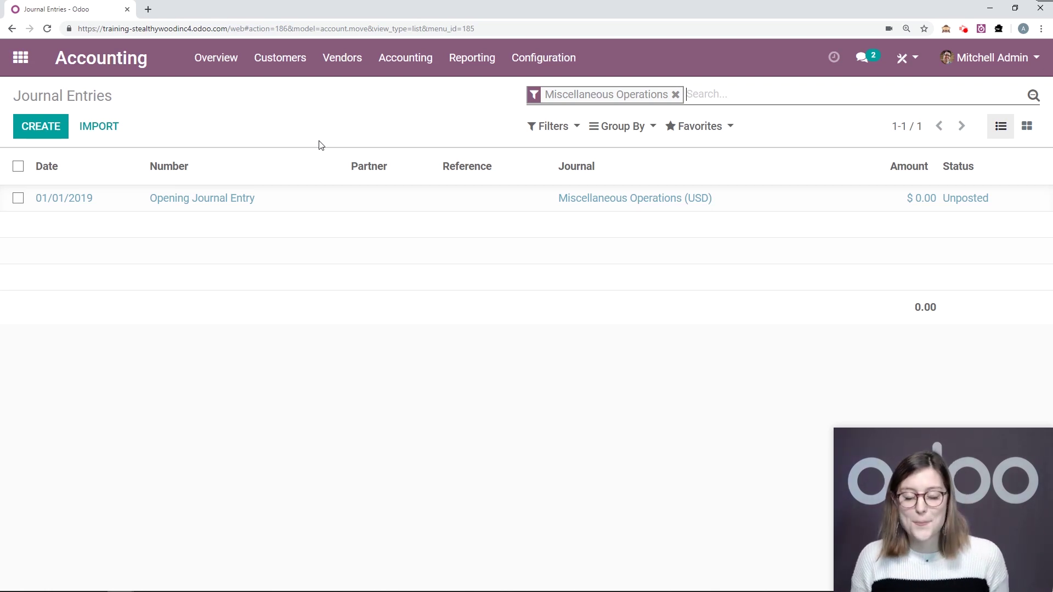
left_click(38, 137)
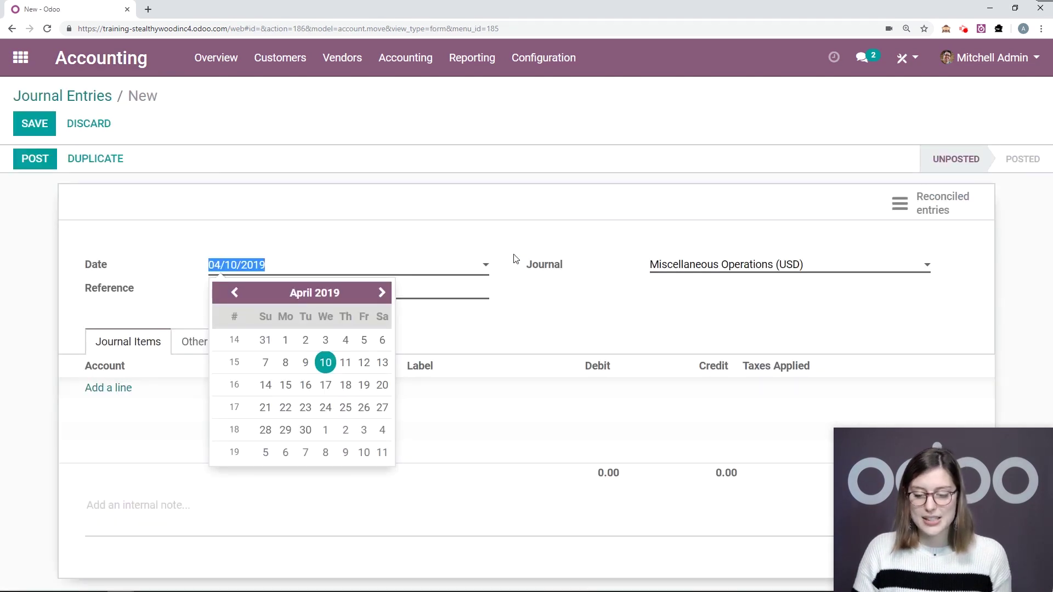